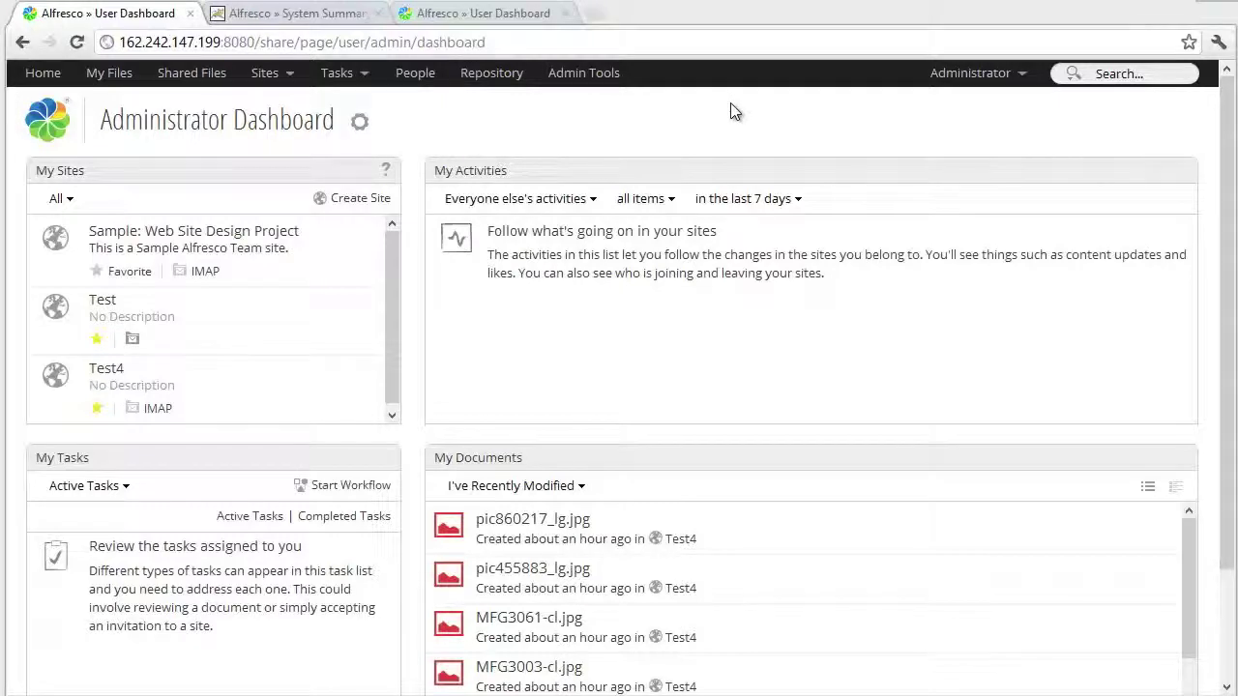
- Compare the other server's dashboard, then open the Test4 site dashboard on the 4.2 server
left_click(496, 16)
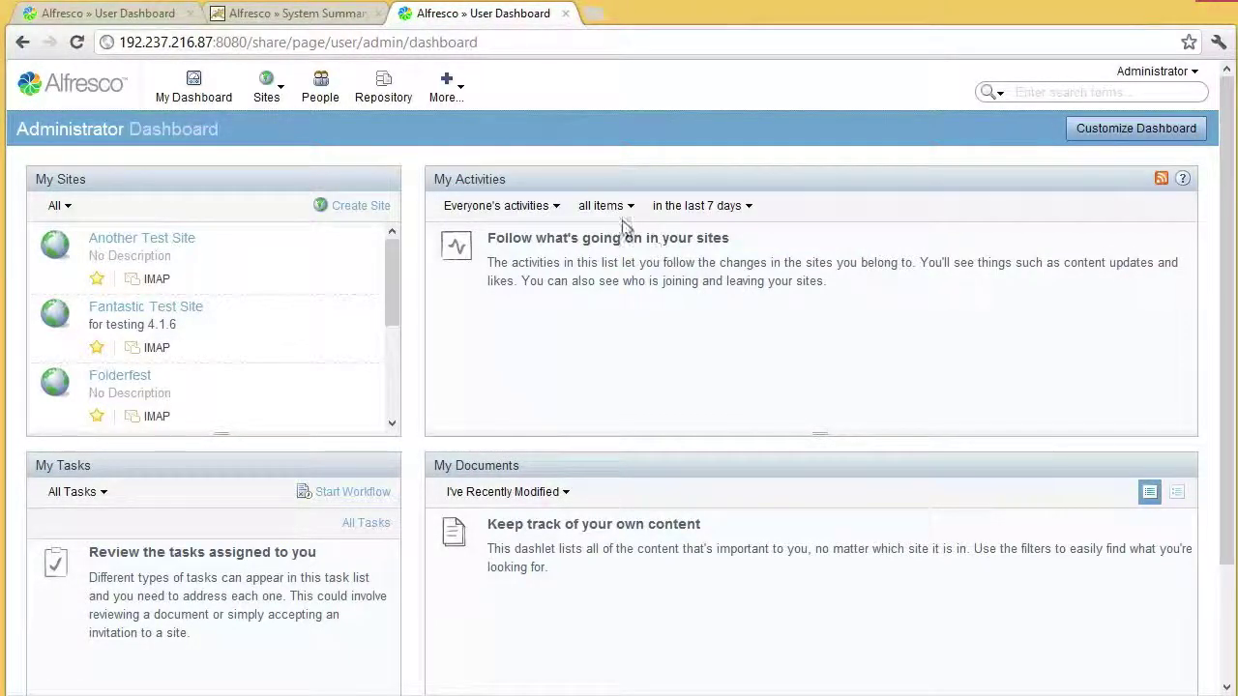
left_click(128, 15)
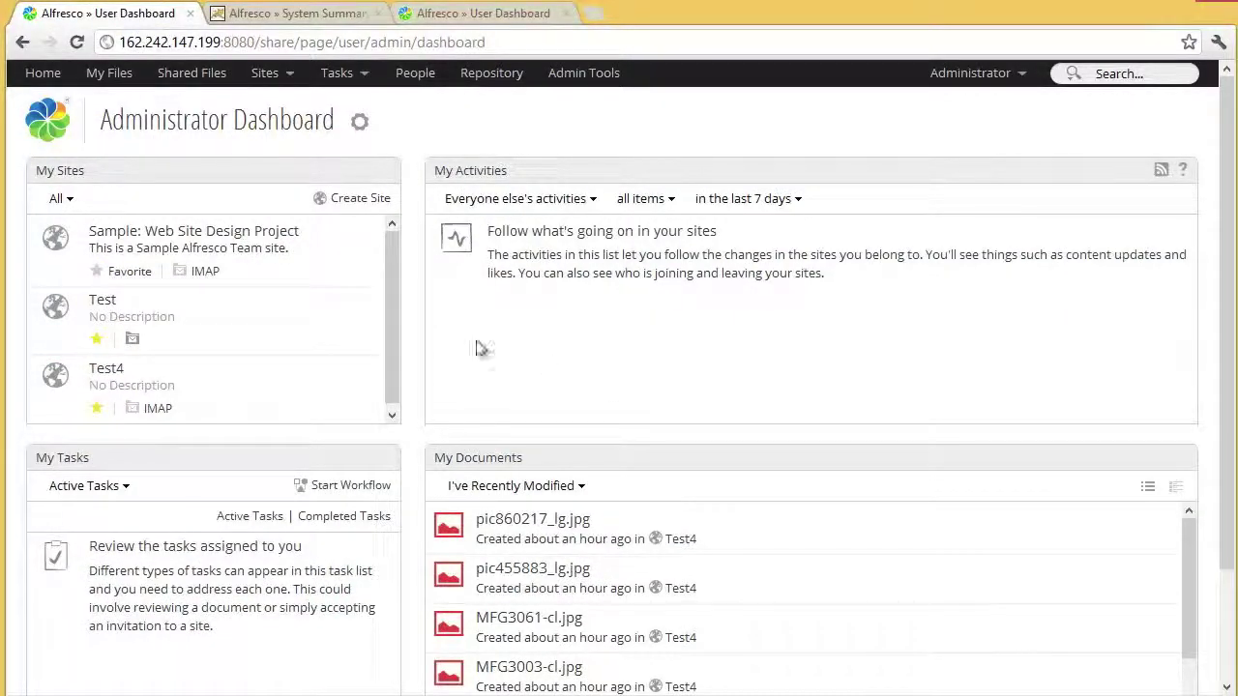
left_click(107, 372)
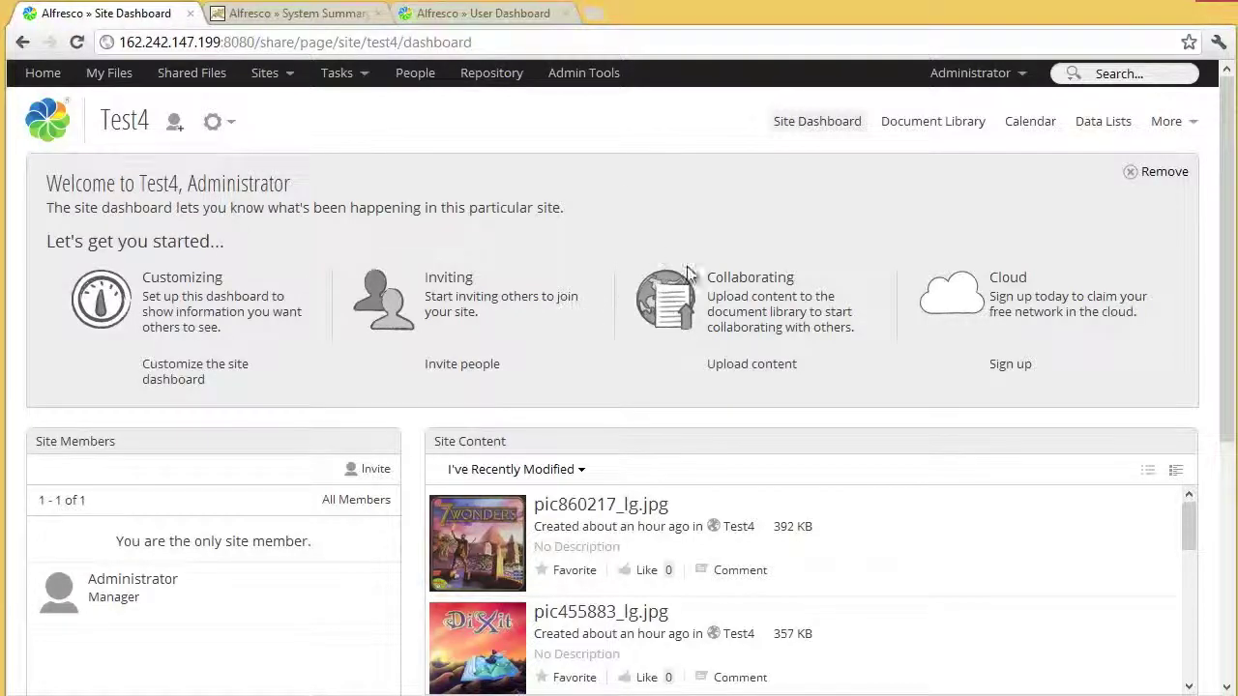
scroll(687, 271, "down", 1)
scroll(688, 271, "up", 1)
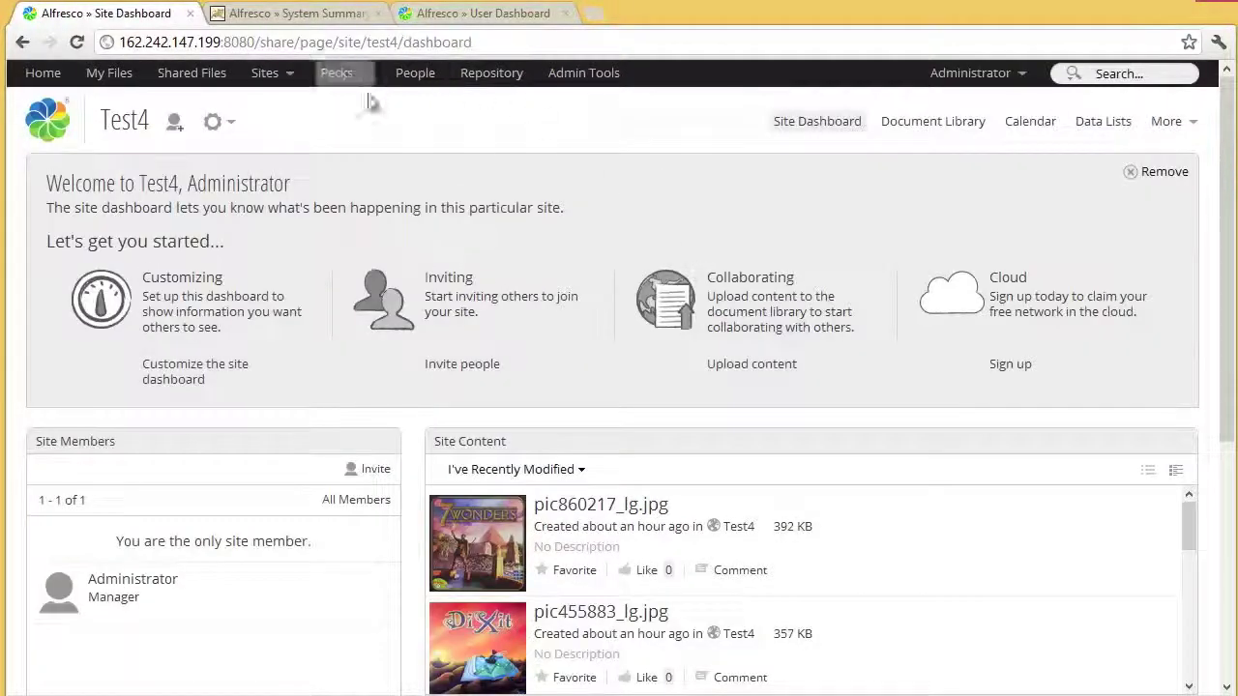
- Open Test4's Pictures folder and shrink the thumbnails so all seven images fit one row
left_click(939, 125)
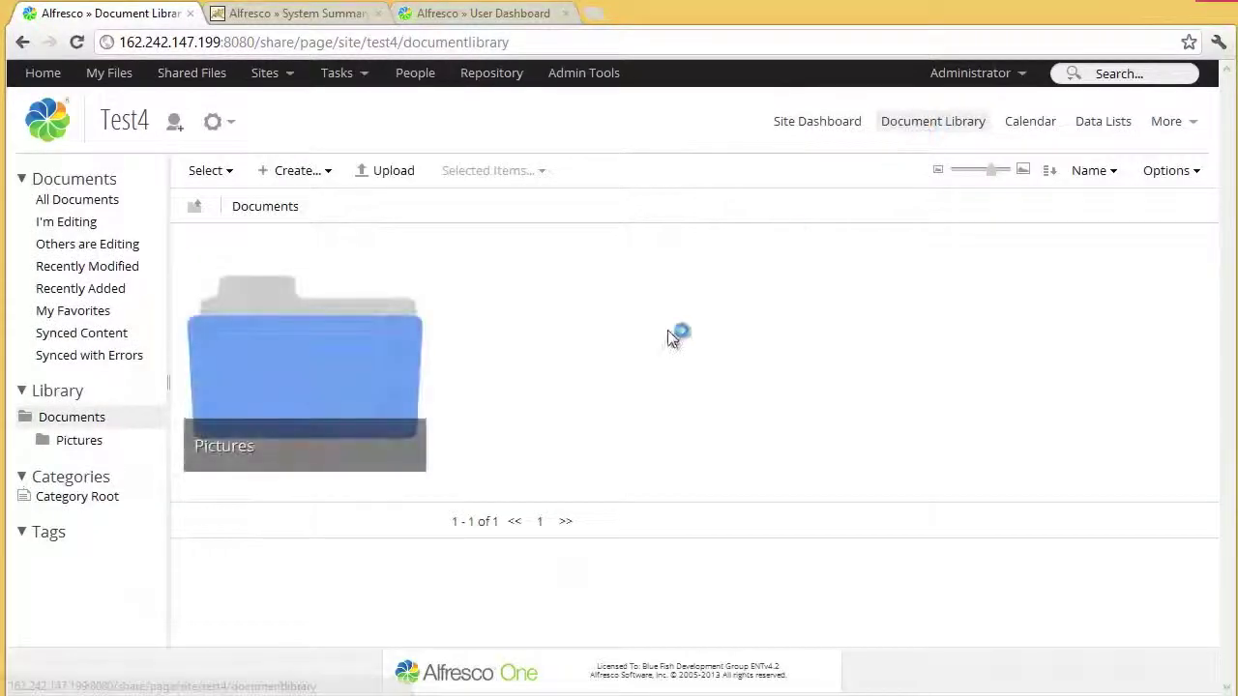
left_click(344, 383)
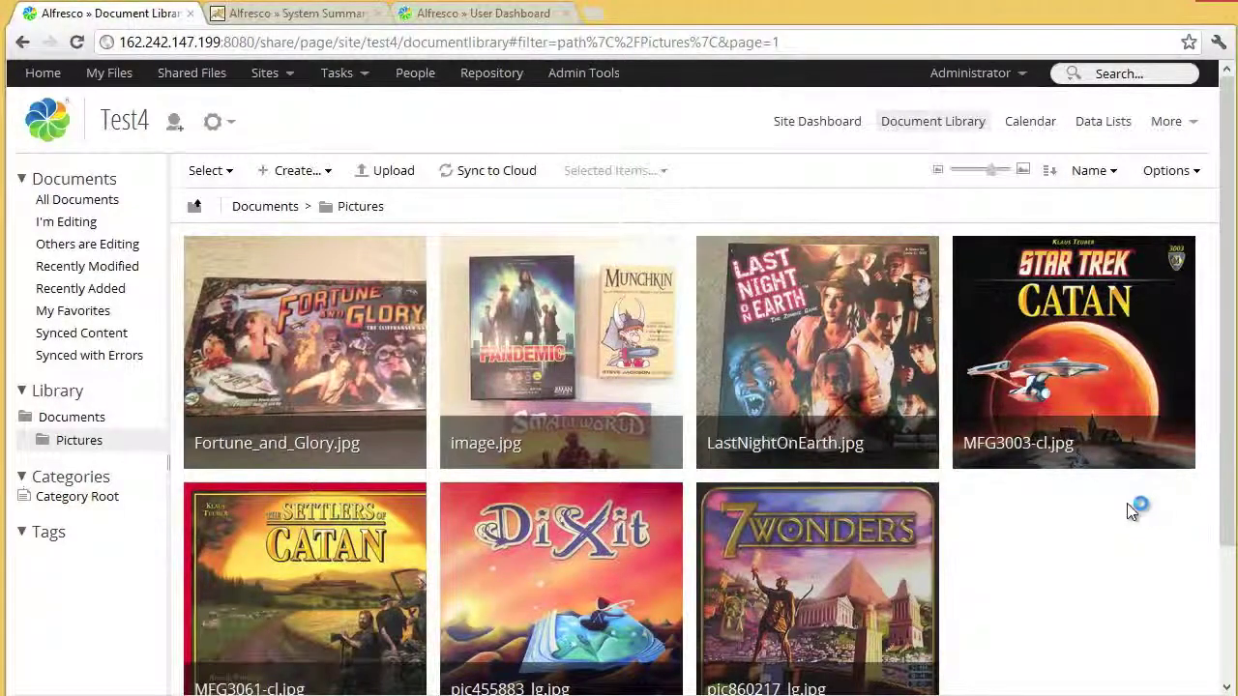
scroll(1132, 509, "down", 1)
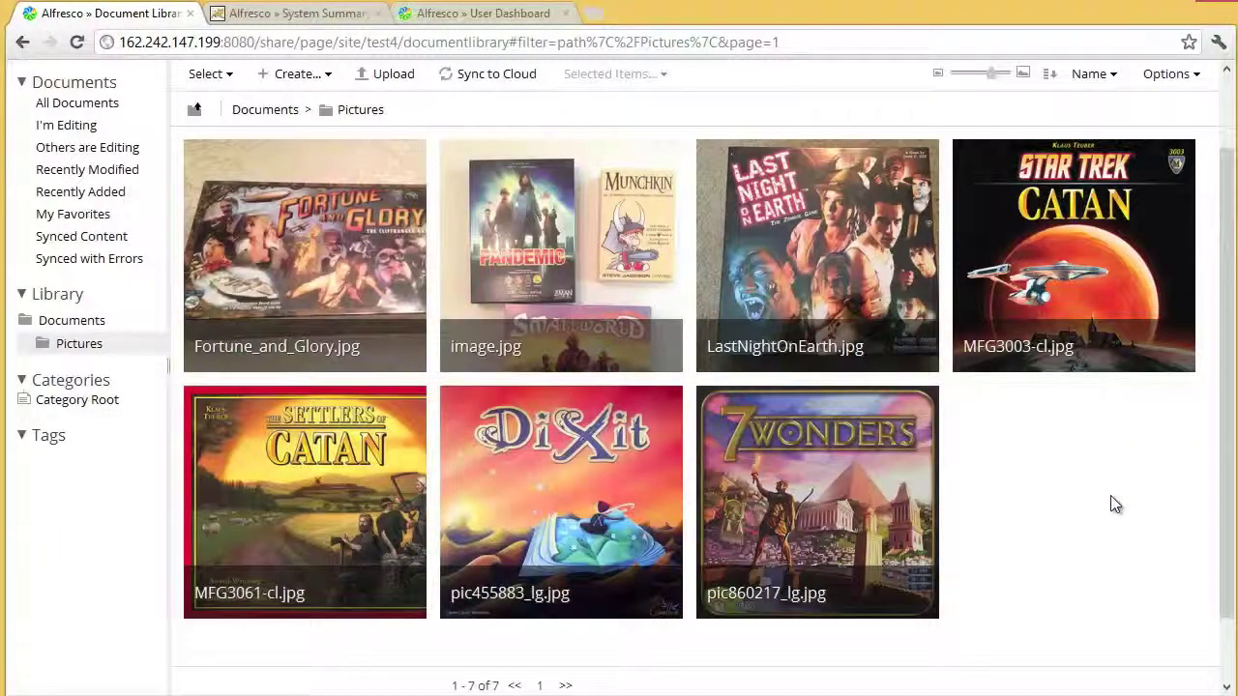
scroll(1113, 498, "up", 1)
left_click_drag(999, 170, 978, 172)
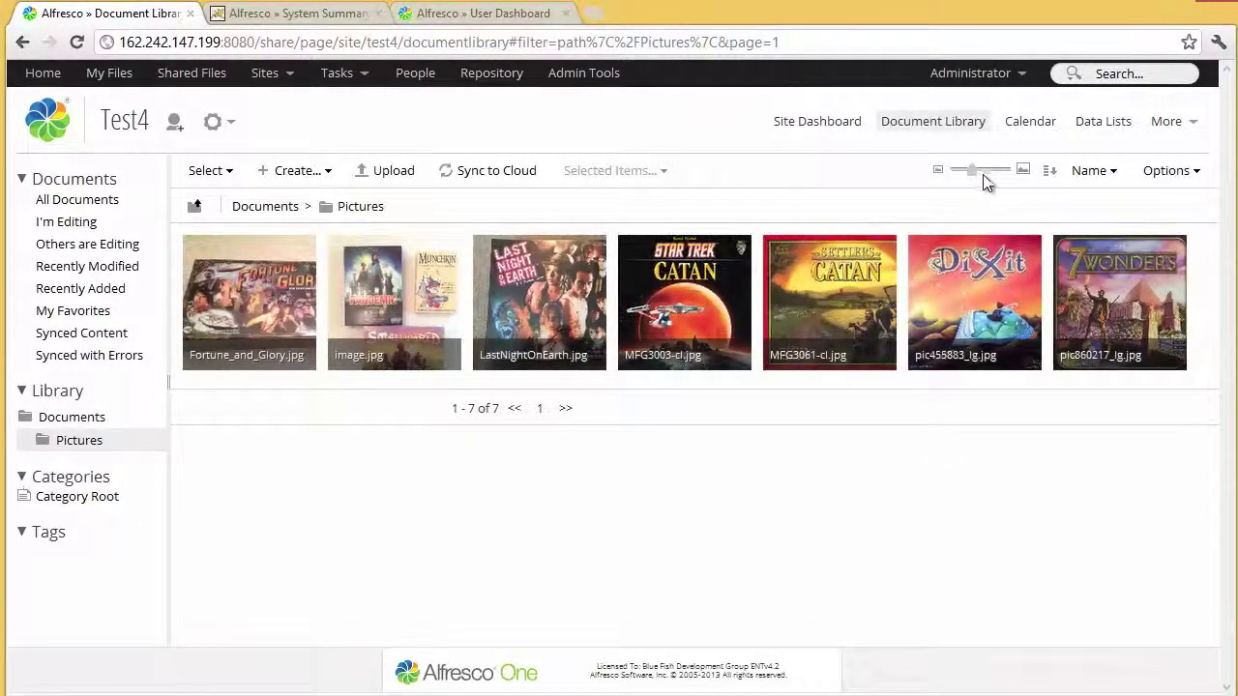
left_click(1197, 173)
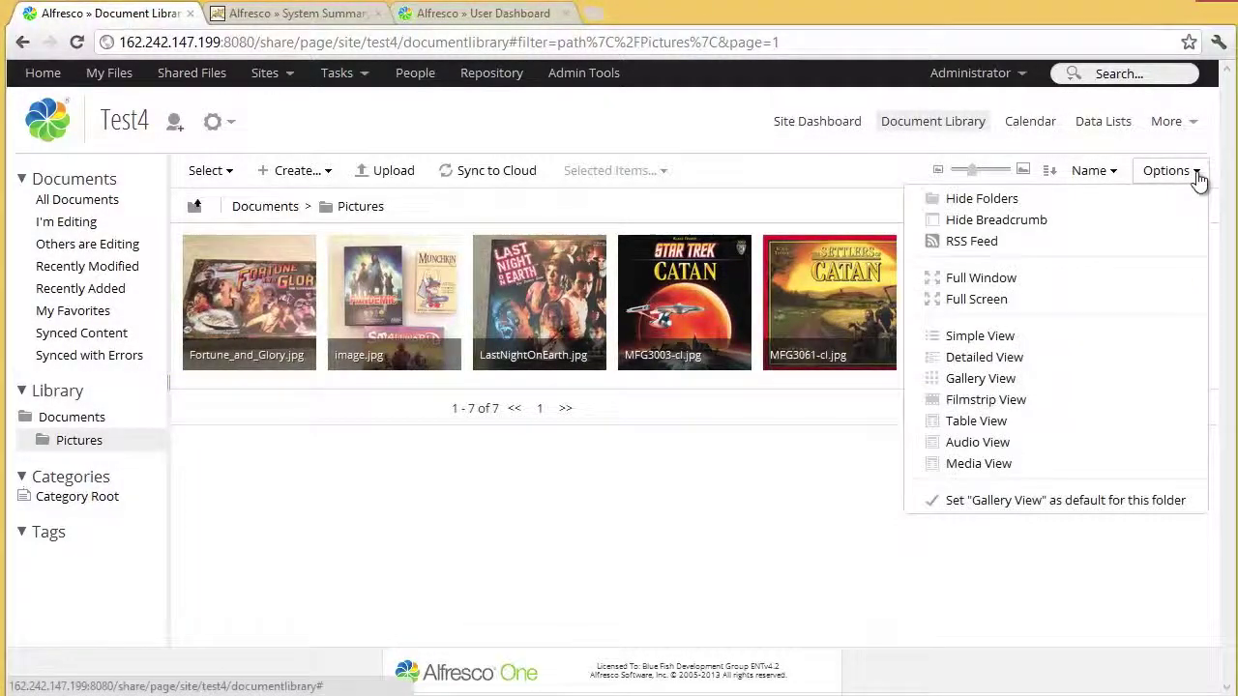
left_click(1037, 400)
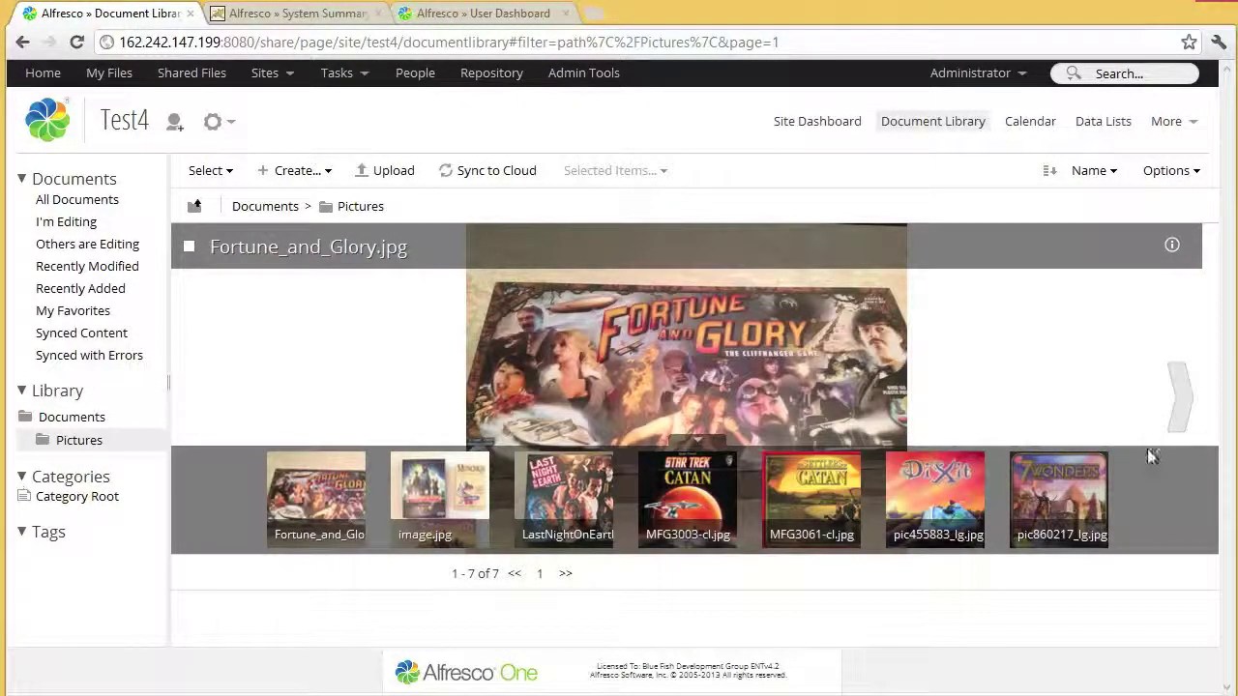
left_click(1172, 172)
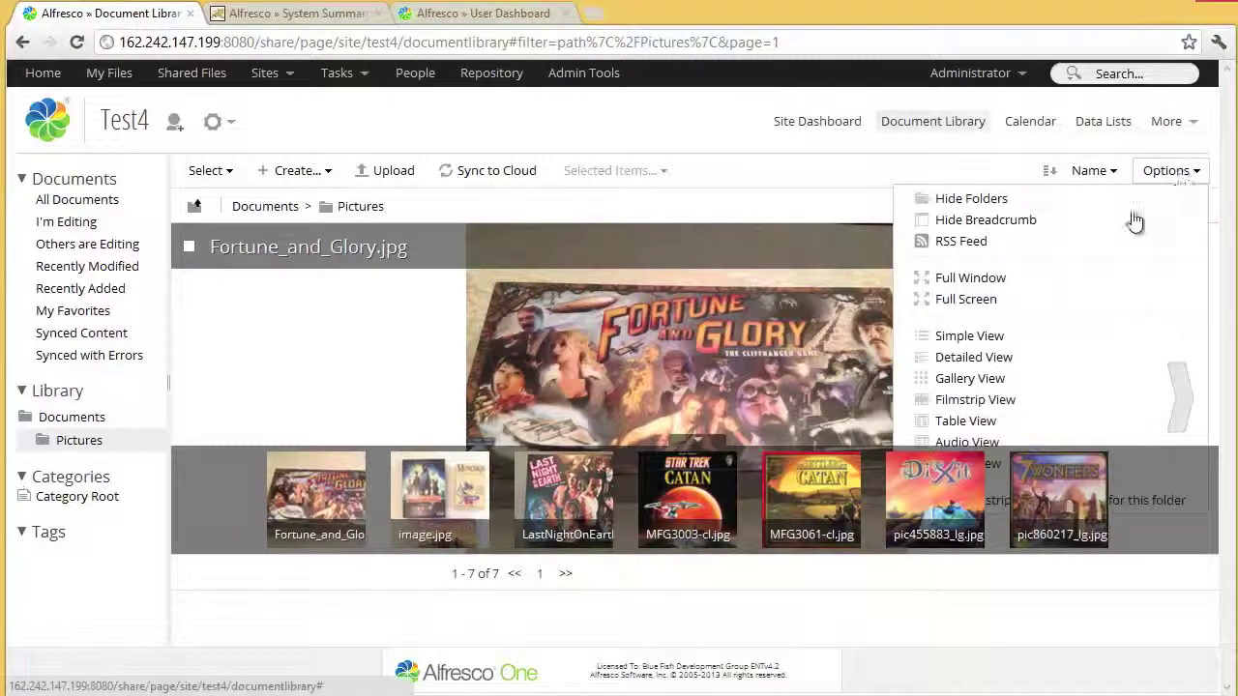
left_click(1060, 375)
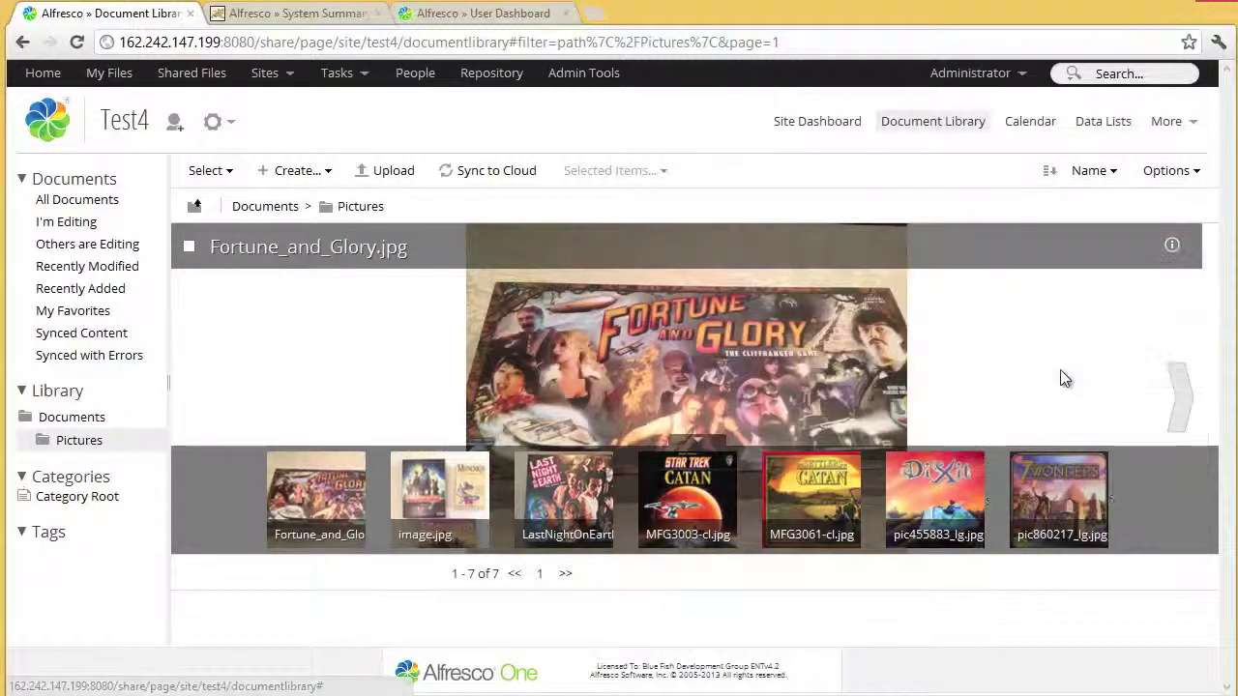
left_click(1165, 171)
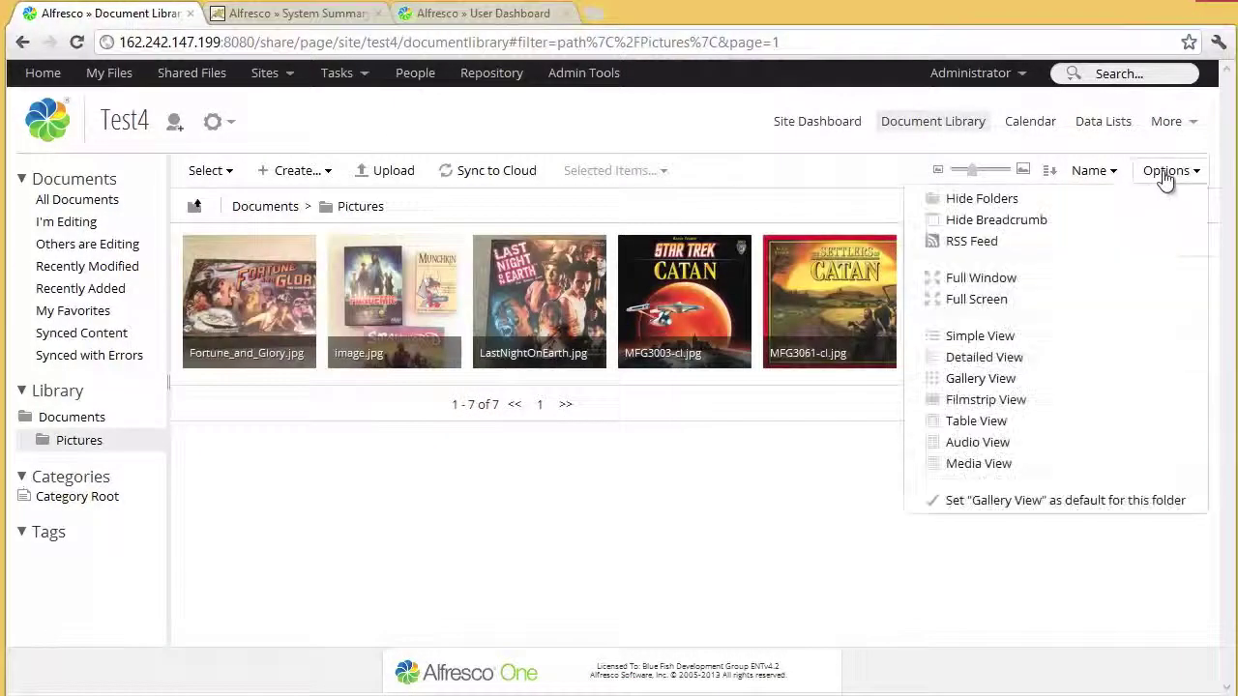
left_click(1064, 421)
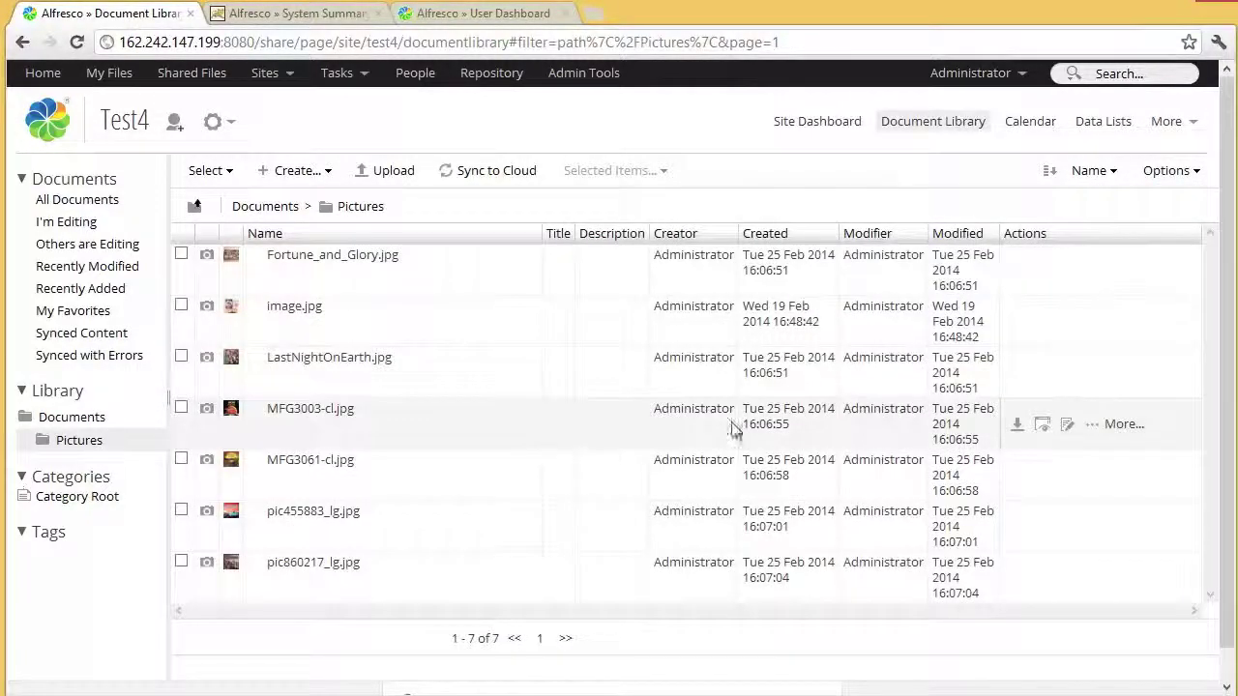
left_click(1145, 171)
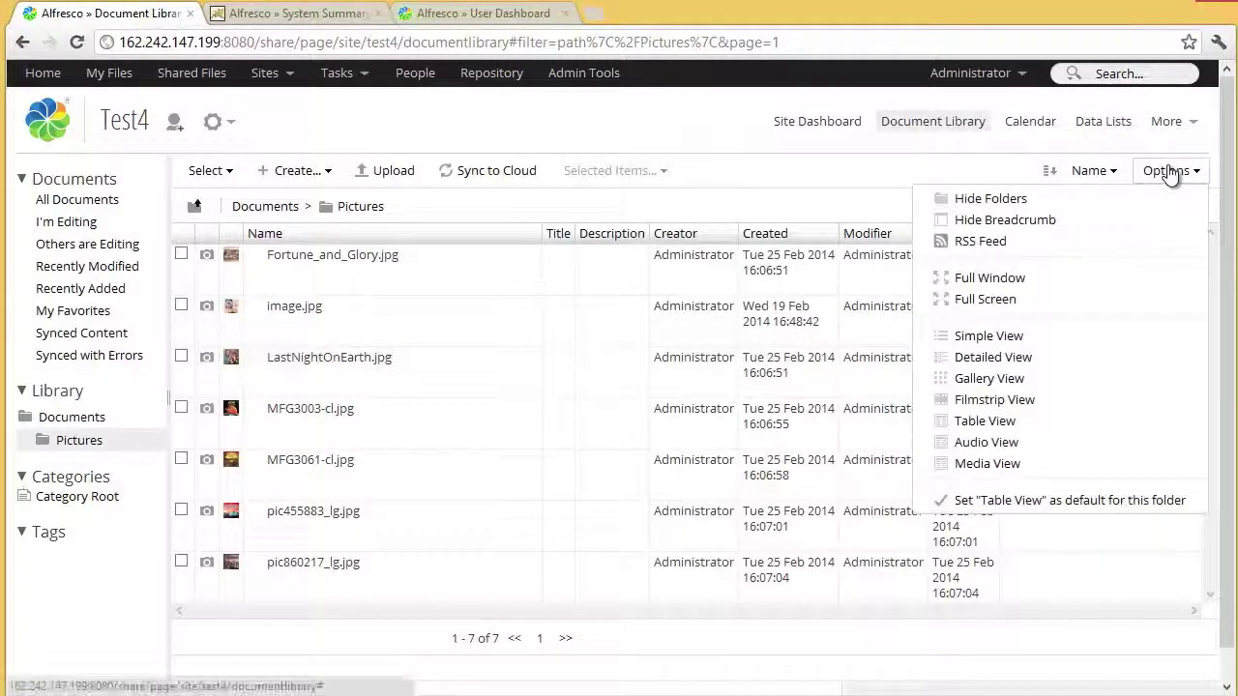
left_click(1058, 447)
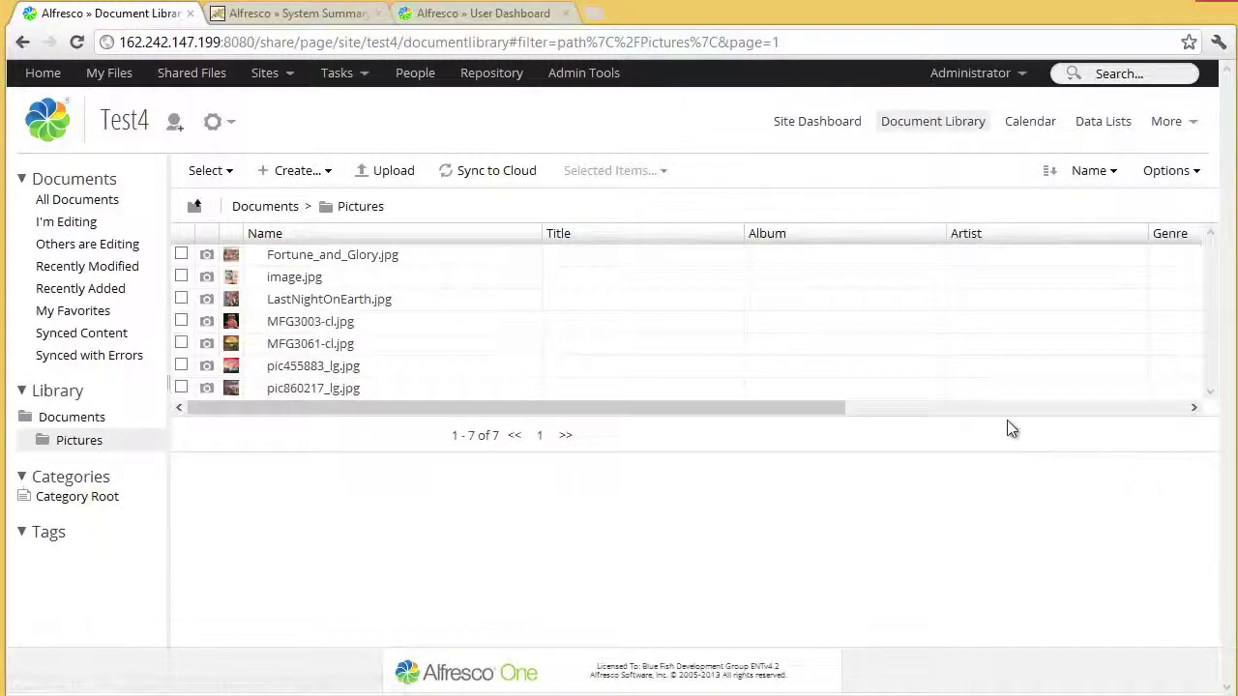
left_click(1168, 171)
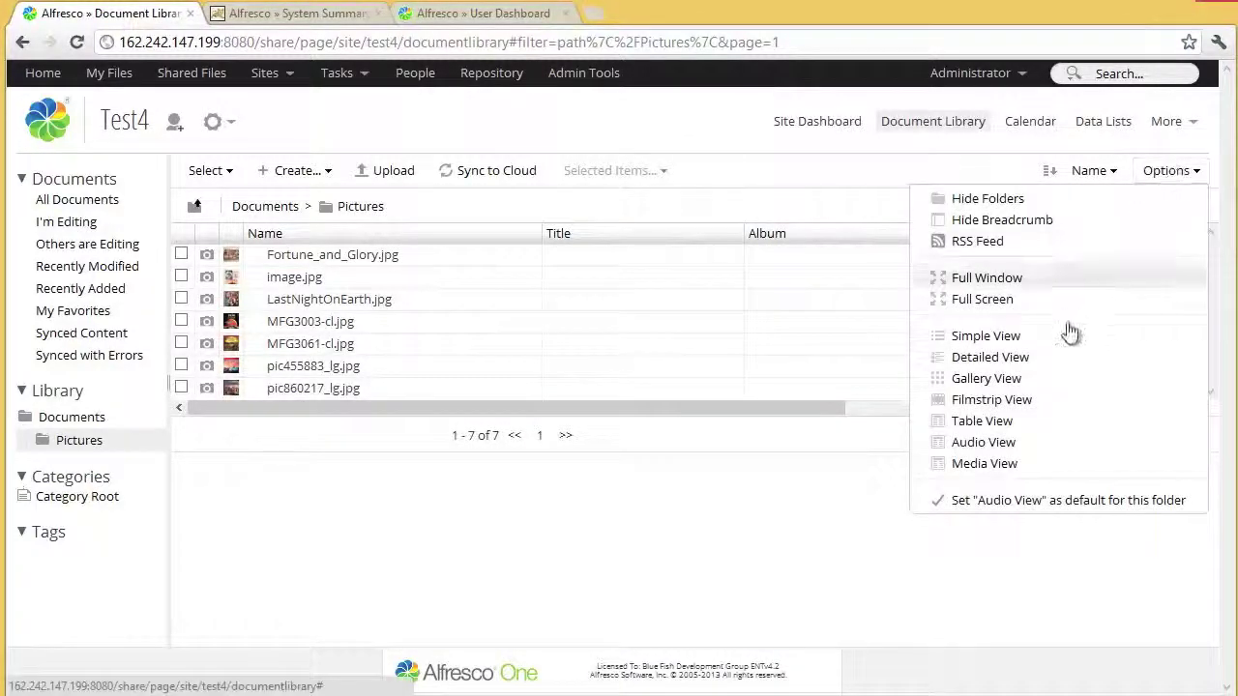
left_click(1033, 379)
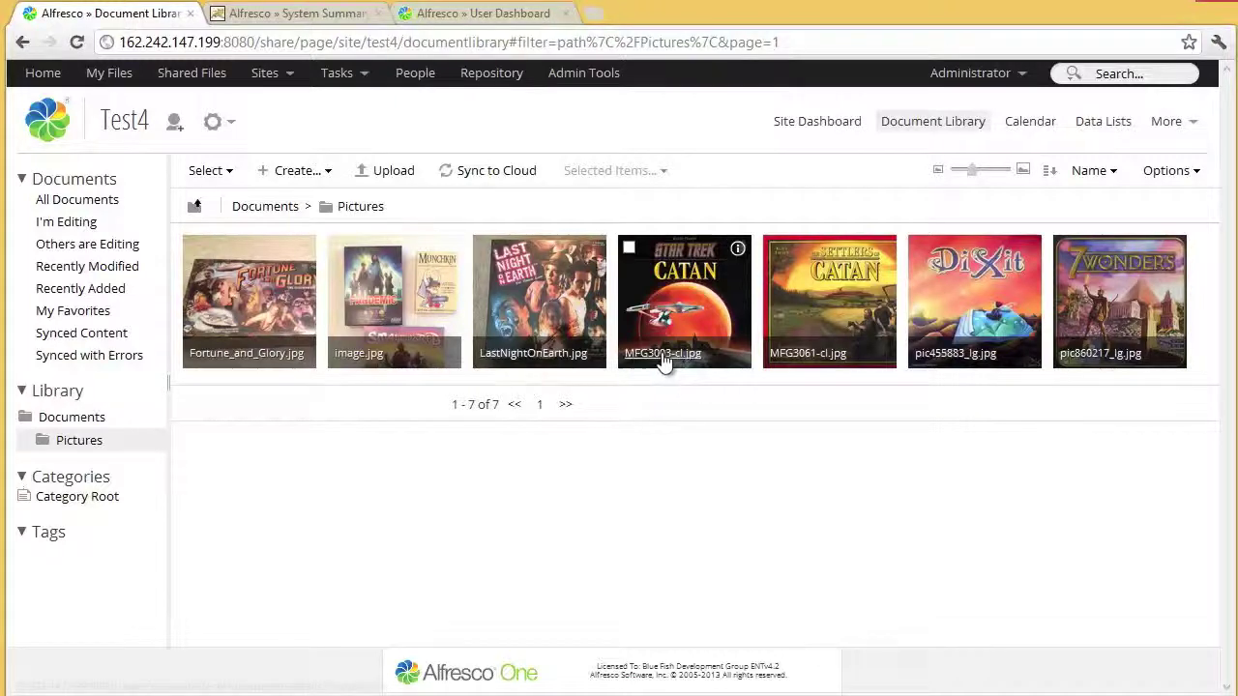
- View the older server's About box version details, then return to the Test4 Pictures folder
left_click(475, 13)
left_click(394, 198)
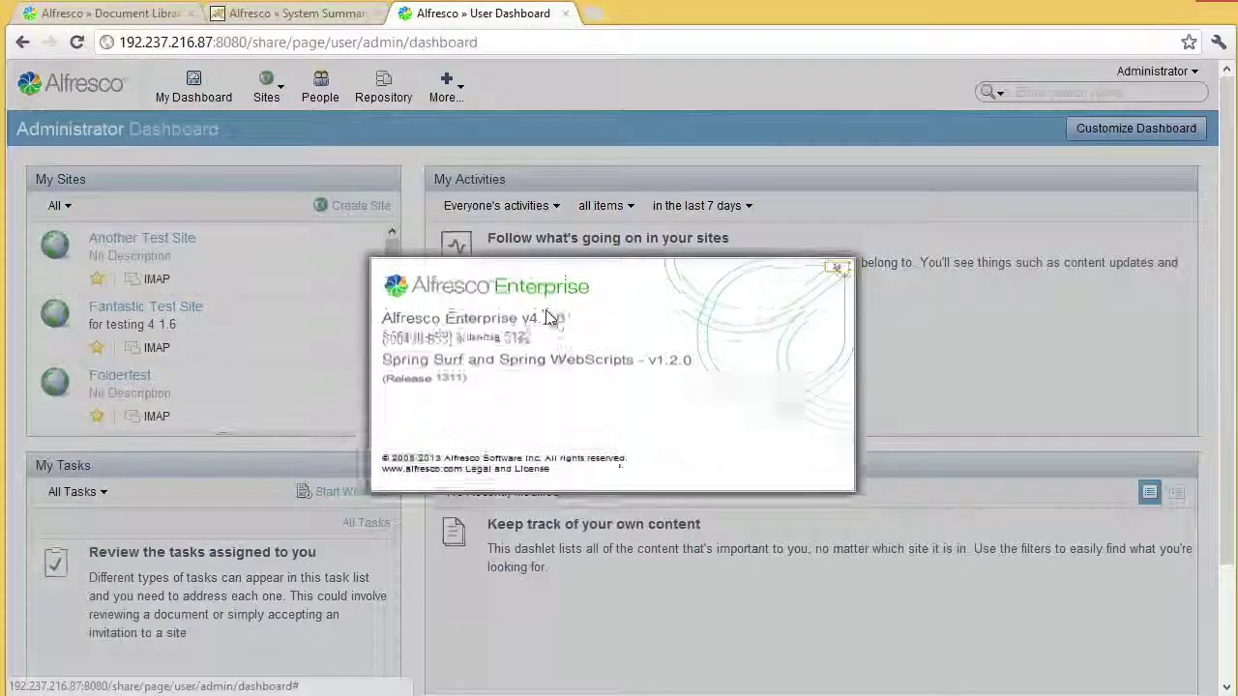
left_click(838, 273)
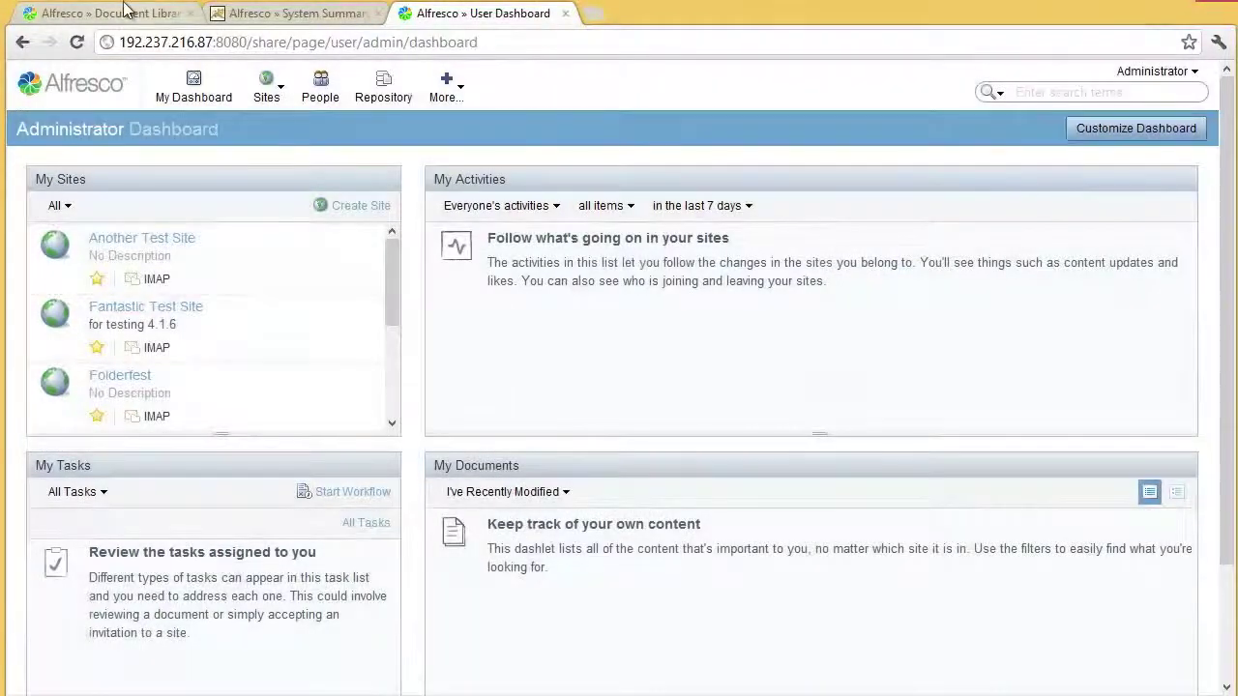
left_click(124, 12)
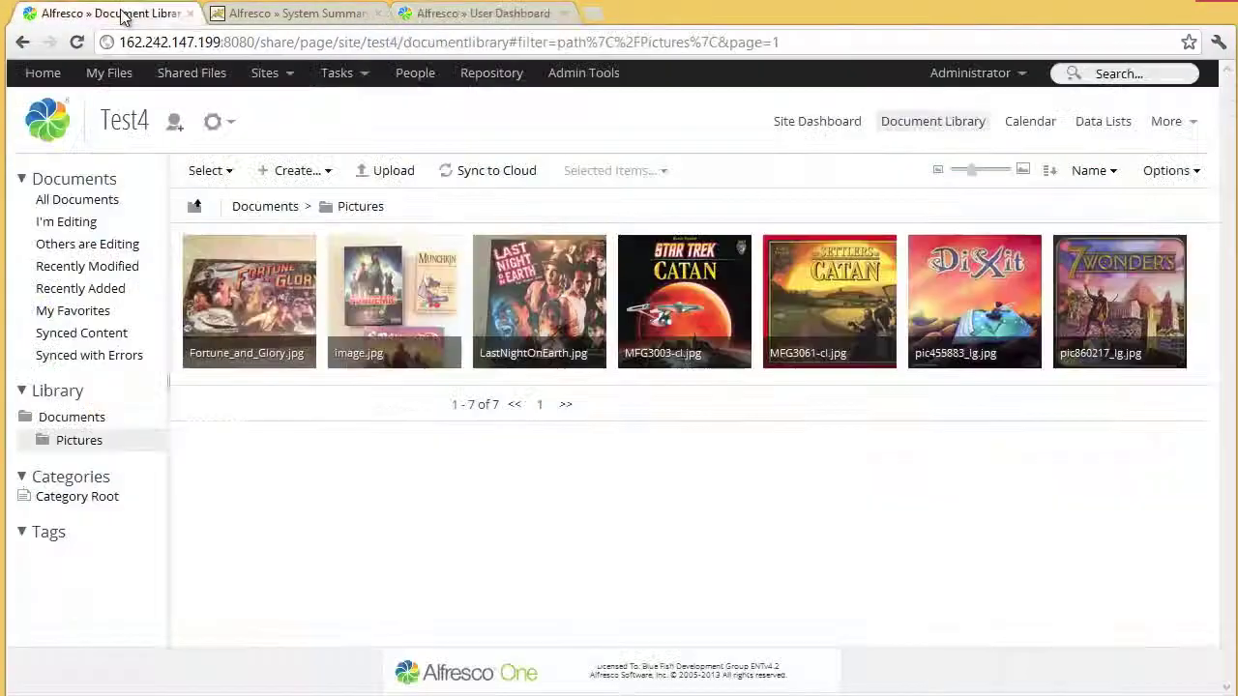
- Check the Alfresco One version and licence information, then return to the personal dashboard
left_click(481, 680)
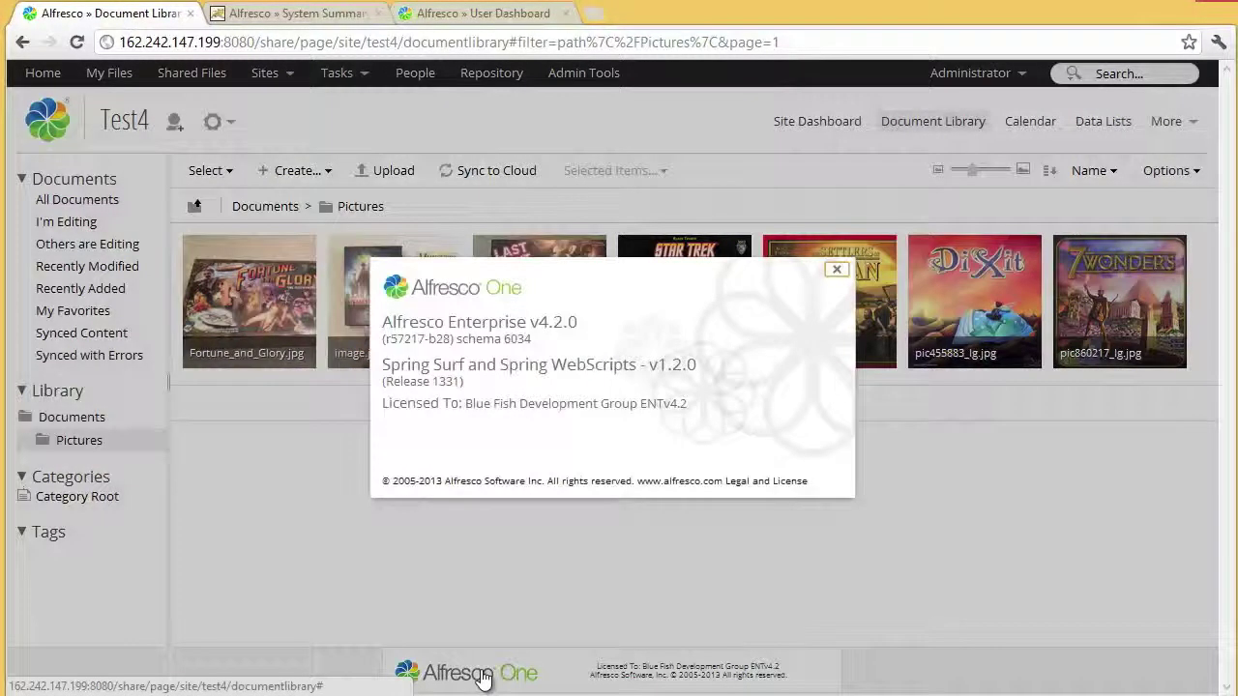
left_click(837, 271)
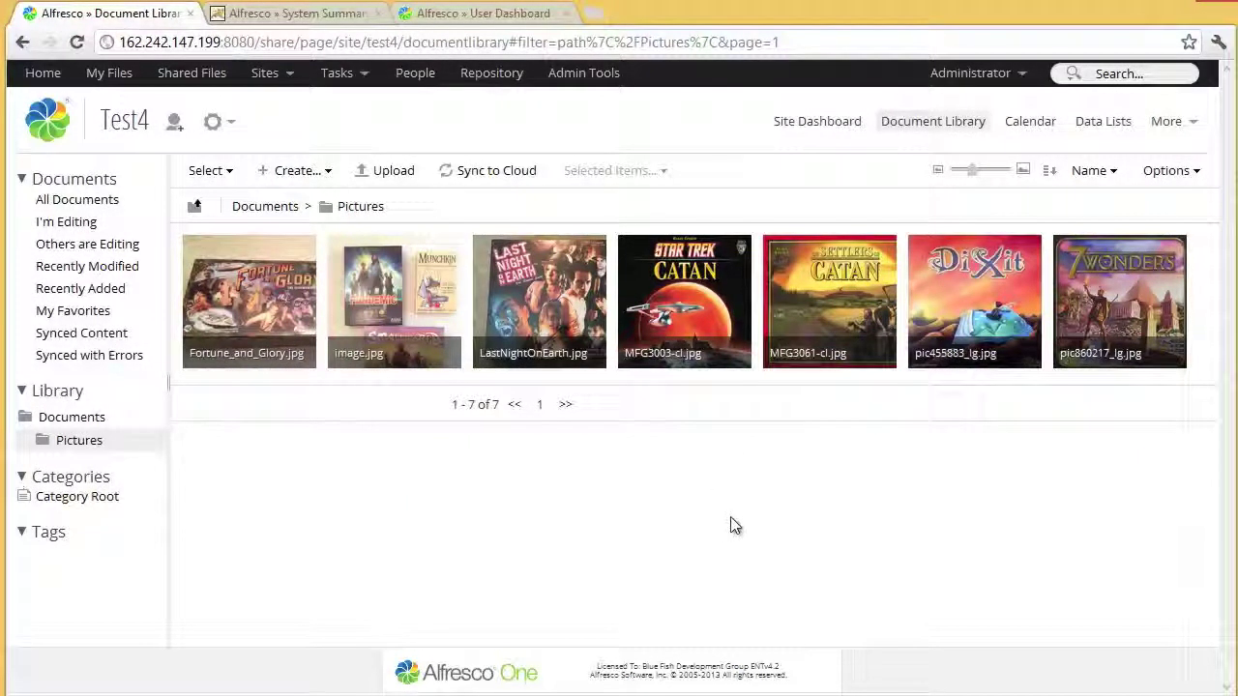
left_click(44, 77)
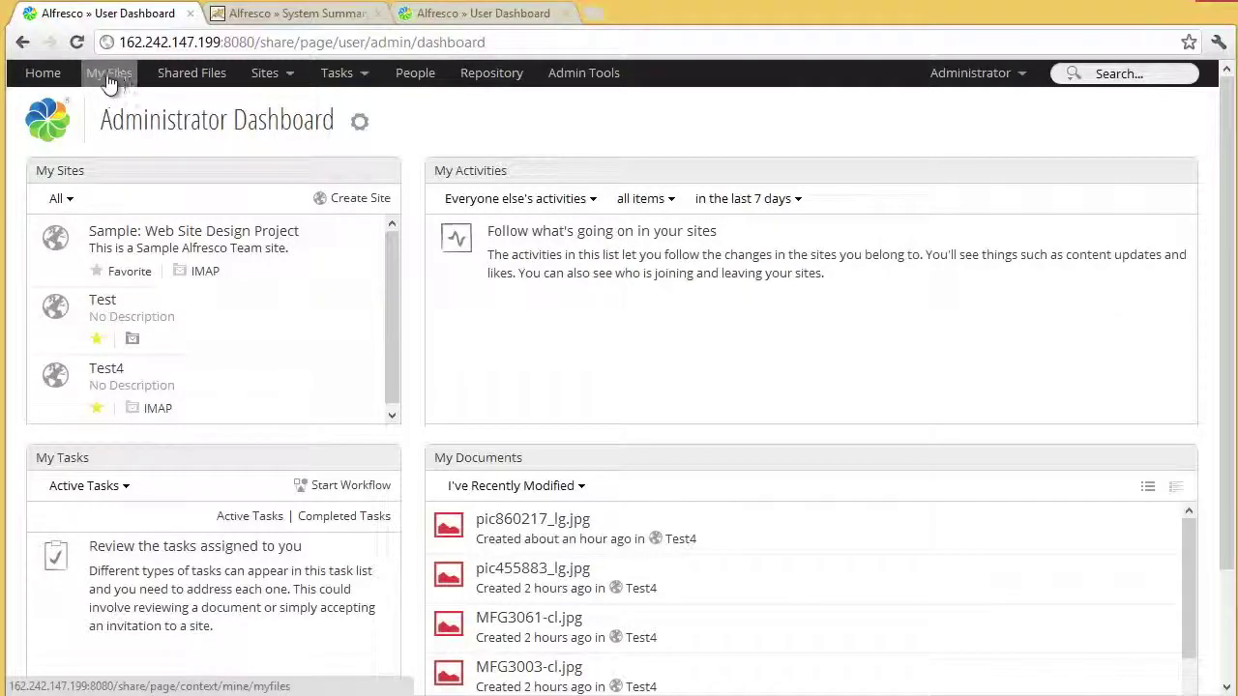
- Look over the Tasks dropdown views and the Administrator account menu options
left_click(360, 85)
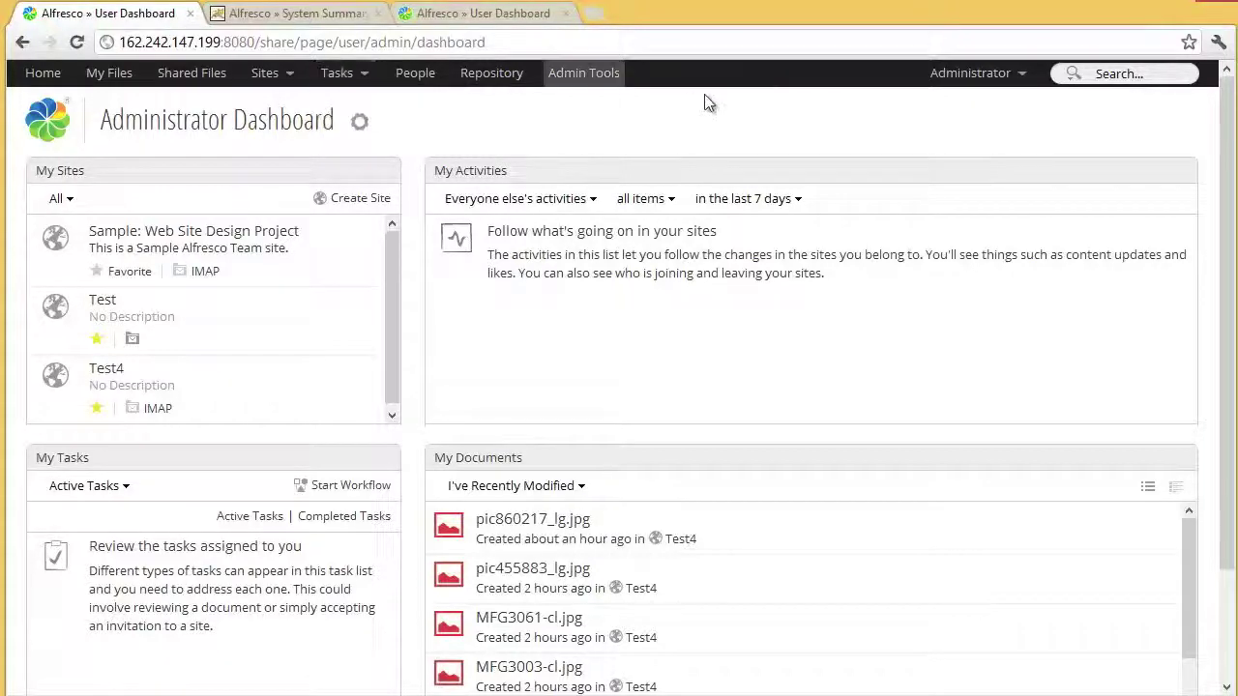
left_click(972, 77)
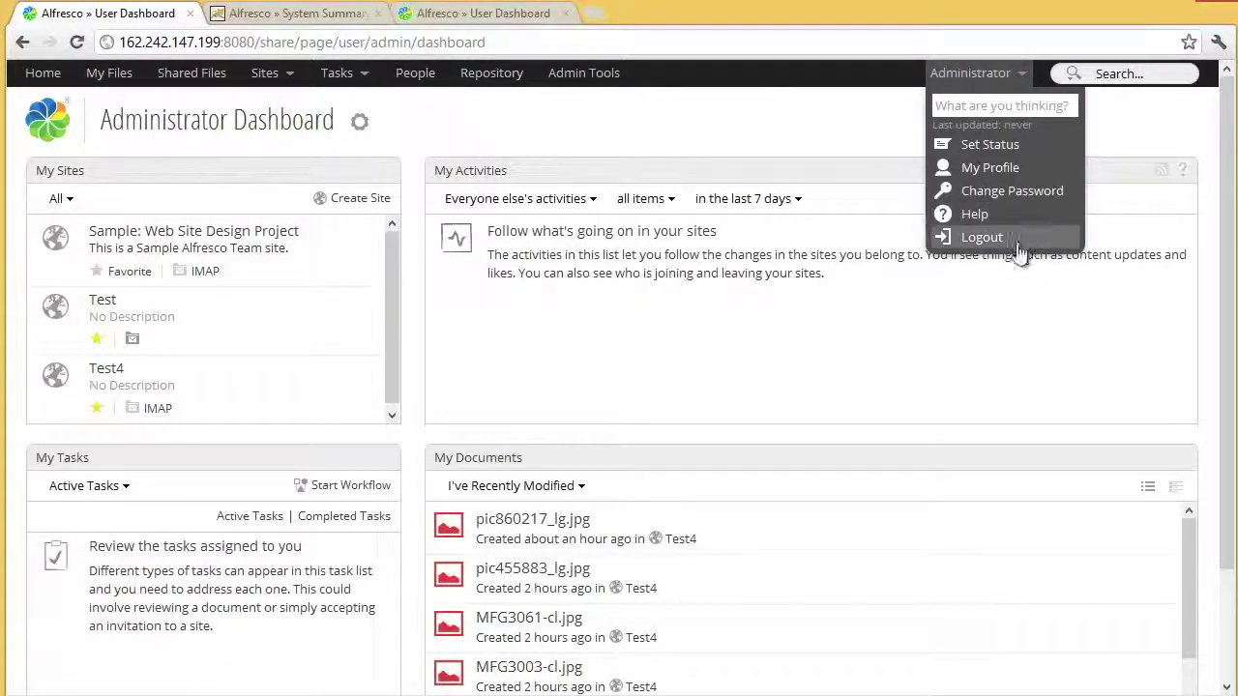
left_click(548, 123)
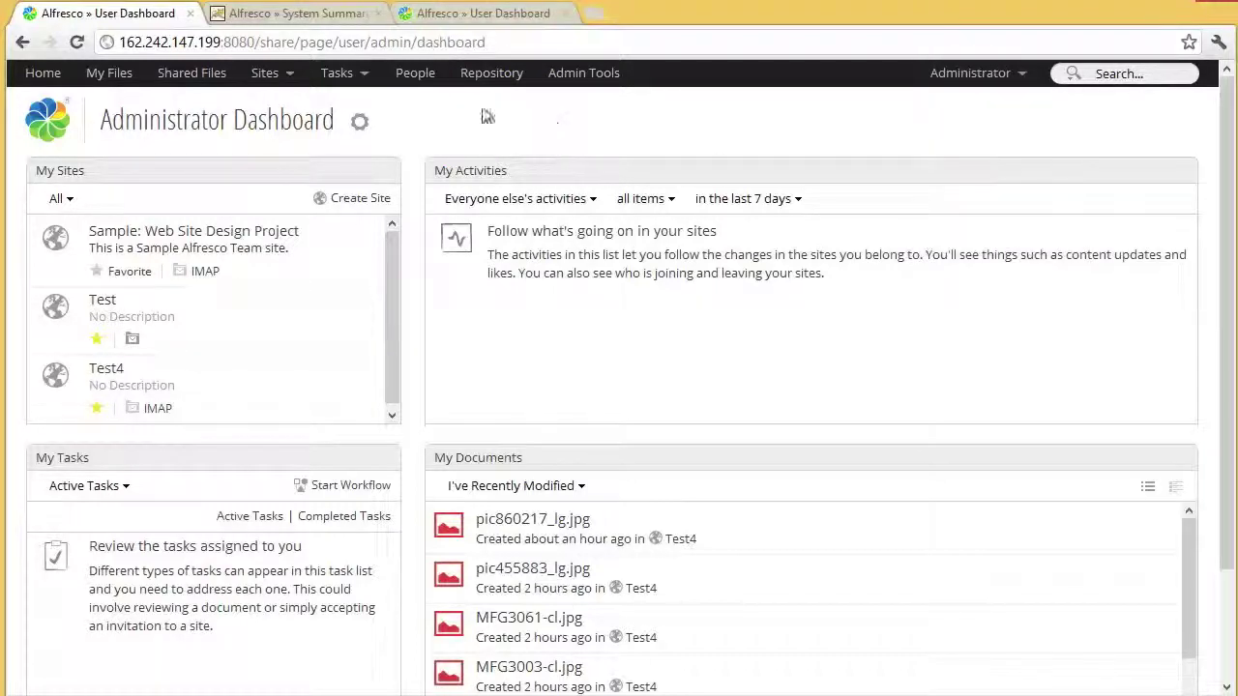
- Review the System Summary's system, services, storage, clustering and user details (Enterprise 4.2.0, 10 users)
left_click(294, 15)
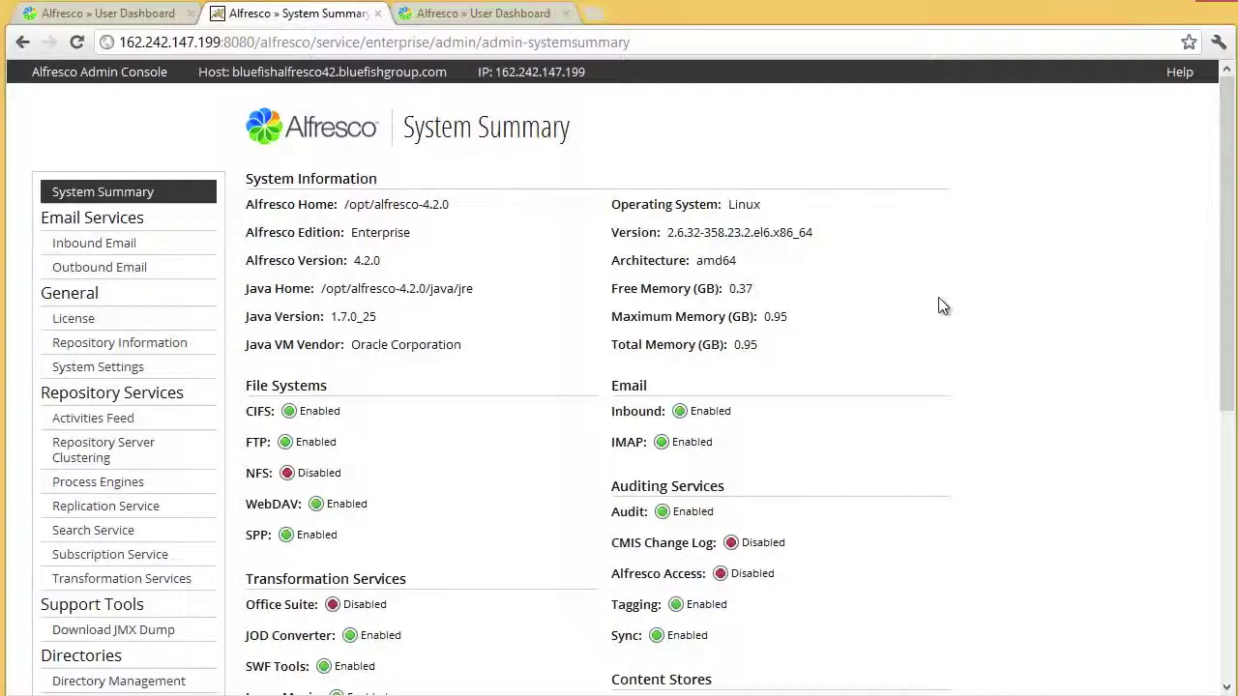
scroll(940, 306, "down", 1)
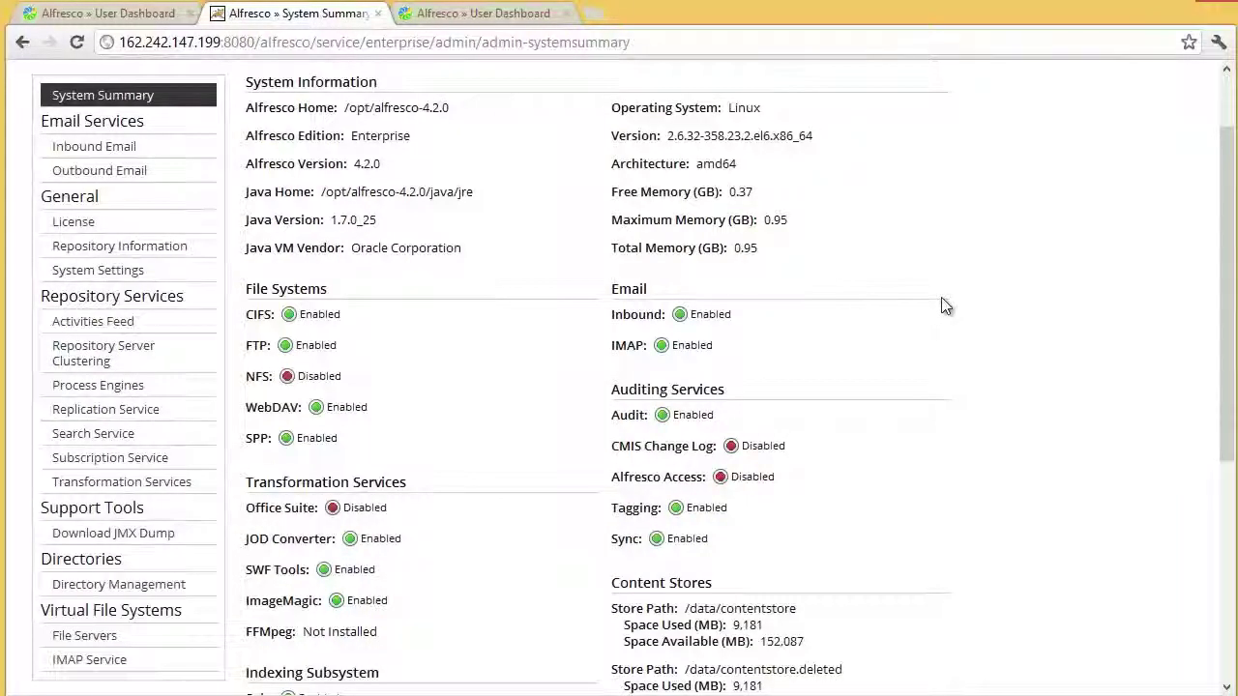
scroll(943, 301, "down", 3)
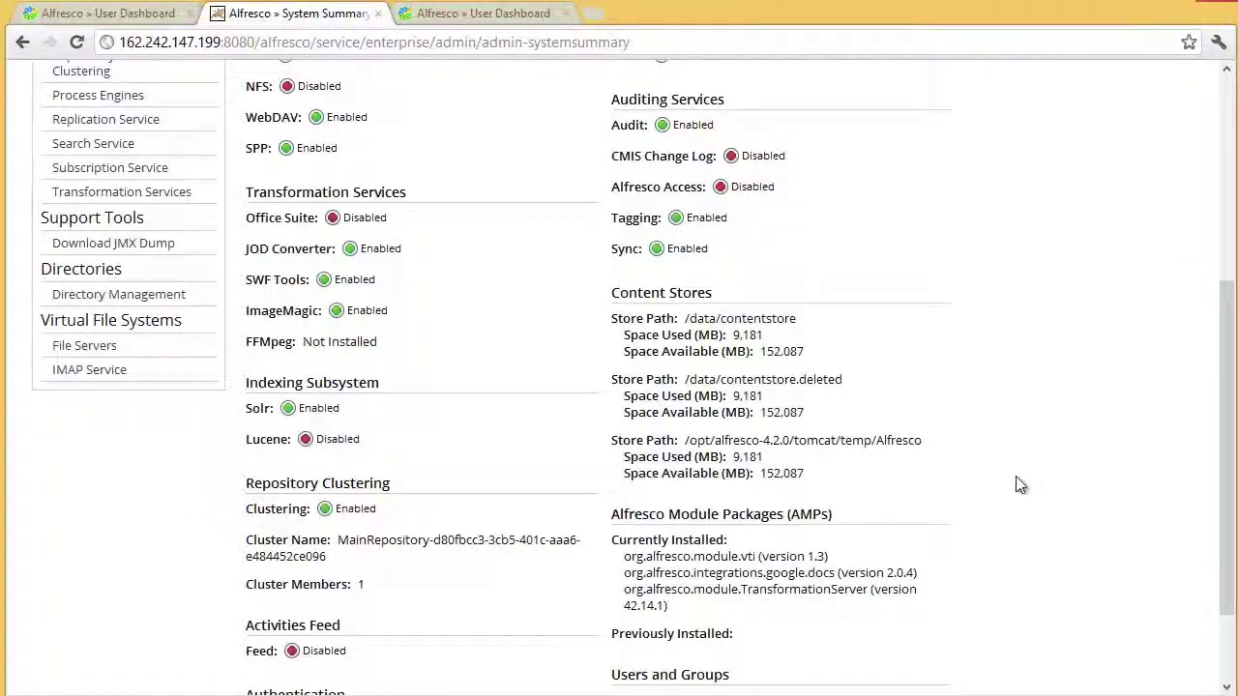
scroll(1016, 483, "down", 1)
scroll(1025, 508, "down", 1)
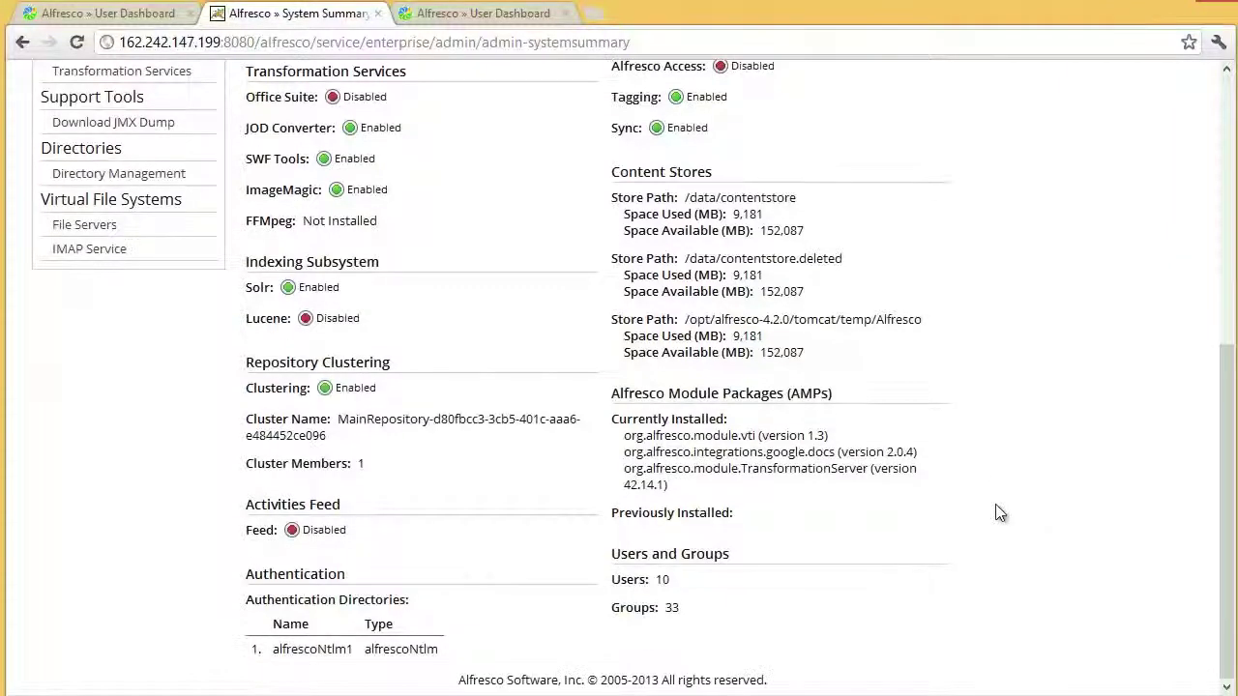
scroll(934, 508, "up", 1)
scroll(931, 511, "up", 4)
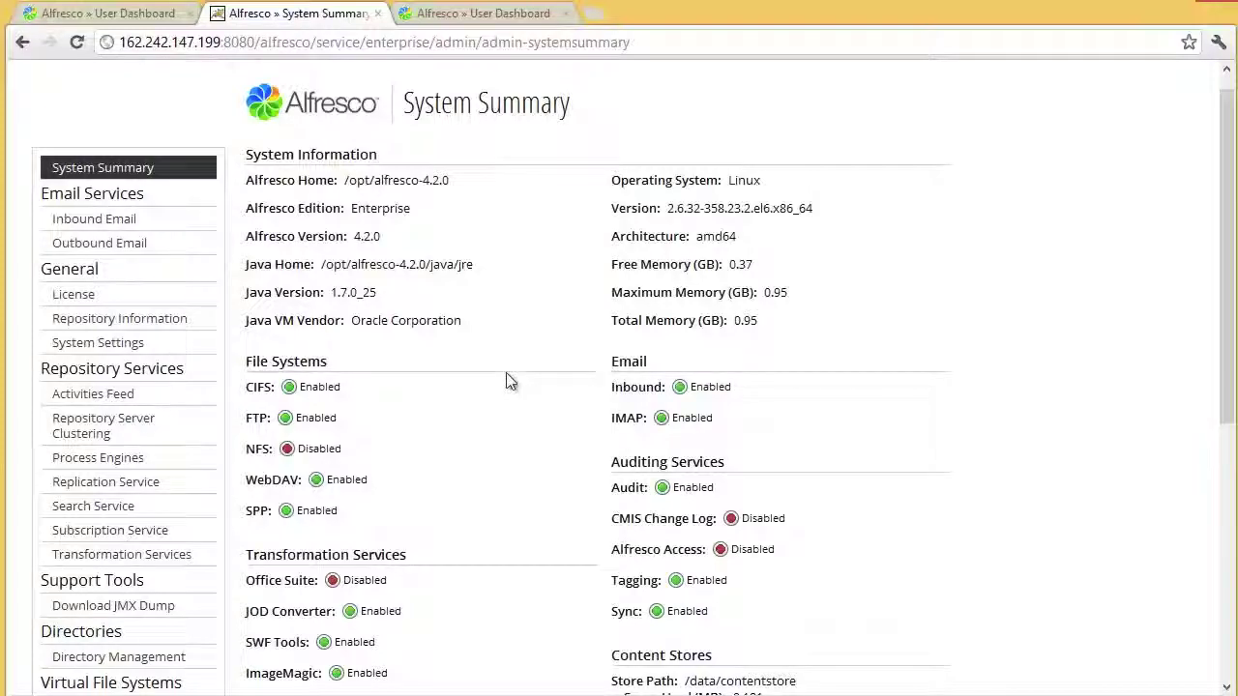
scroll(531, 389, "down", 5)
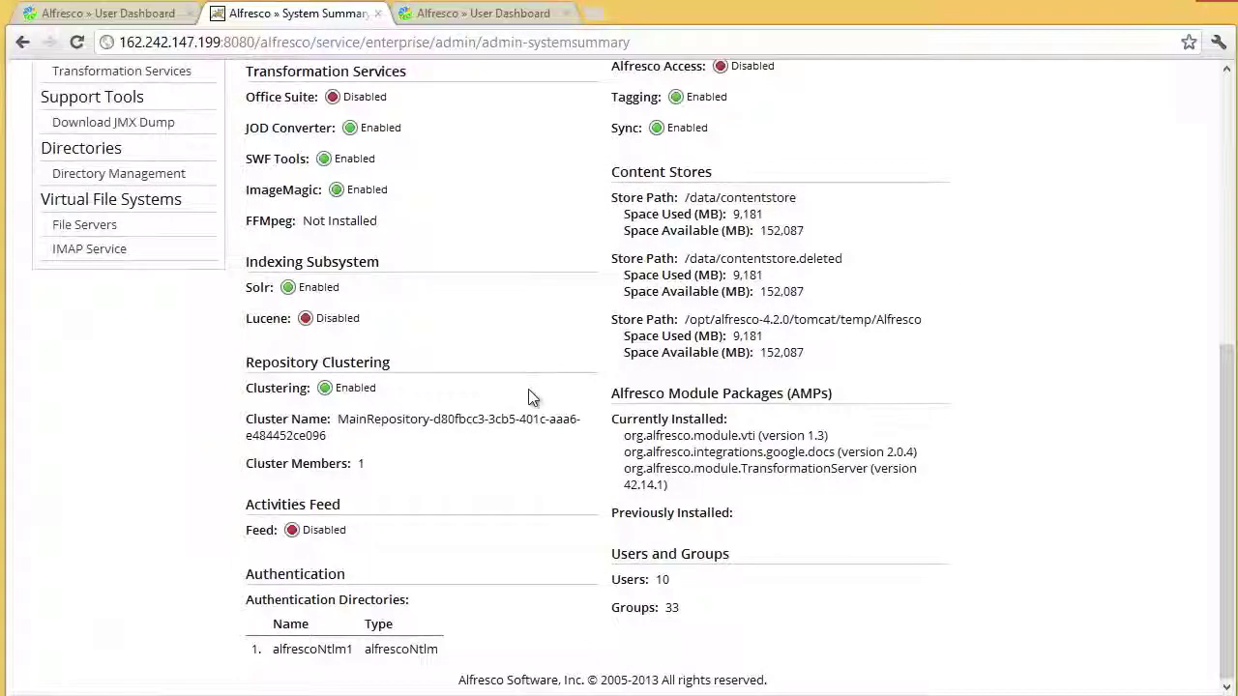
scroll(530, 396, "up", 5)
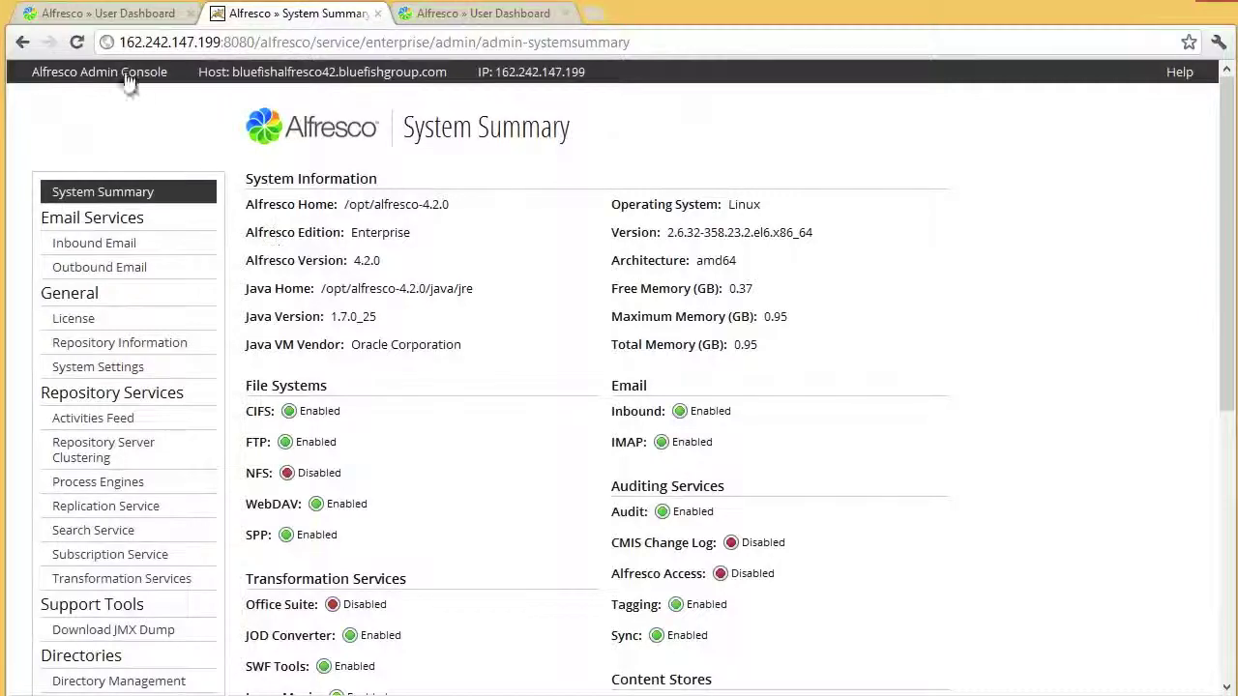
- Review the Test4 site dashboard's members, recent content and activities, then return to the Administrator Dashboard
left_click(106, 13)
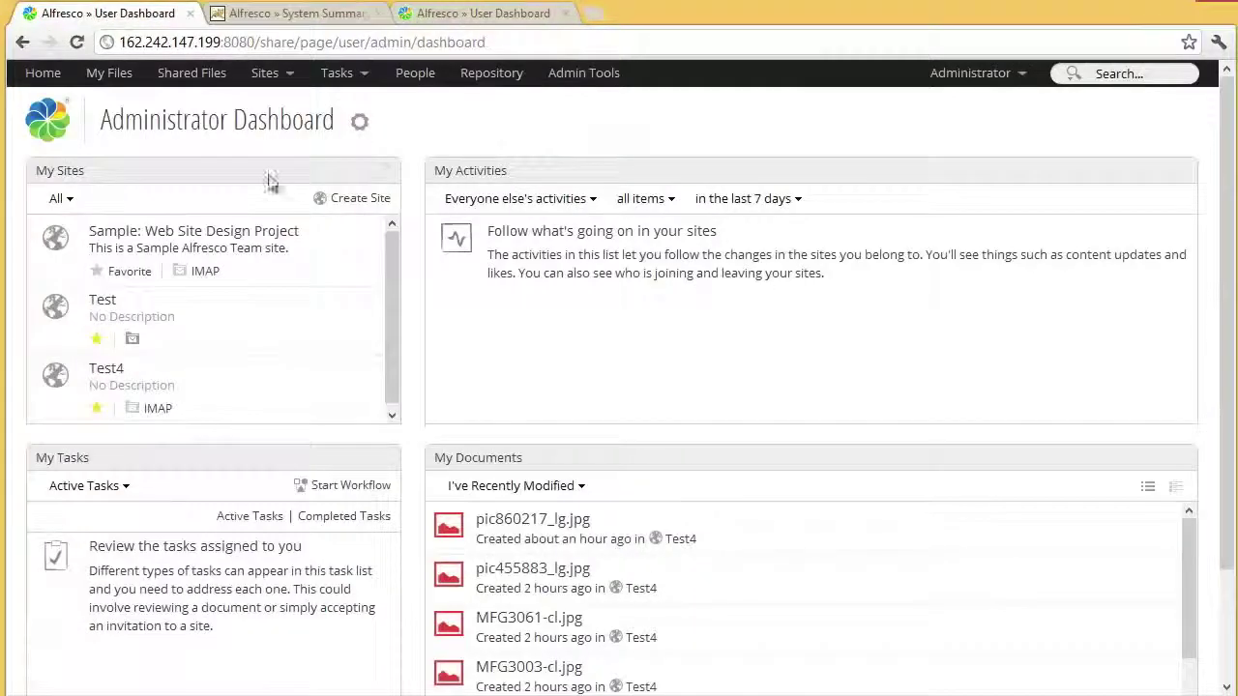
left_click(110, 374)
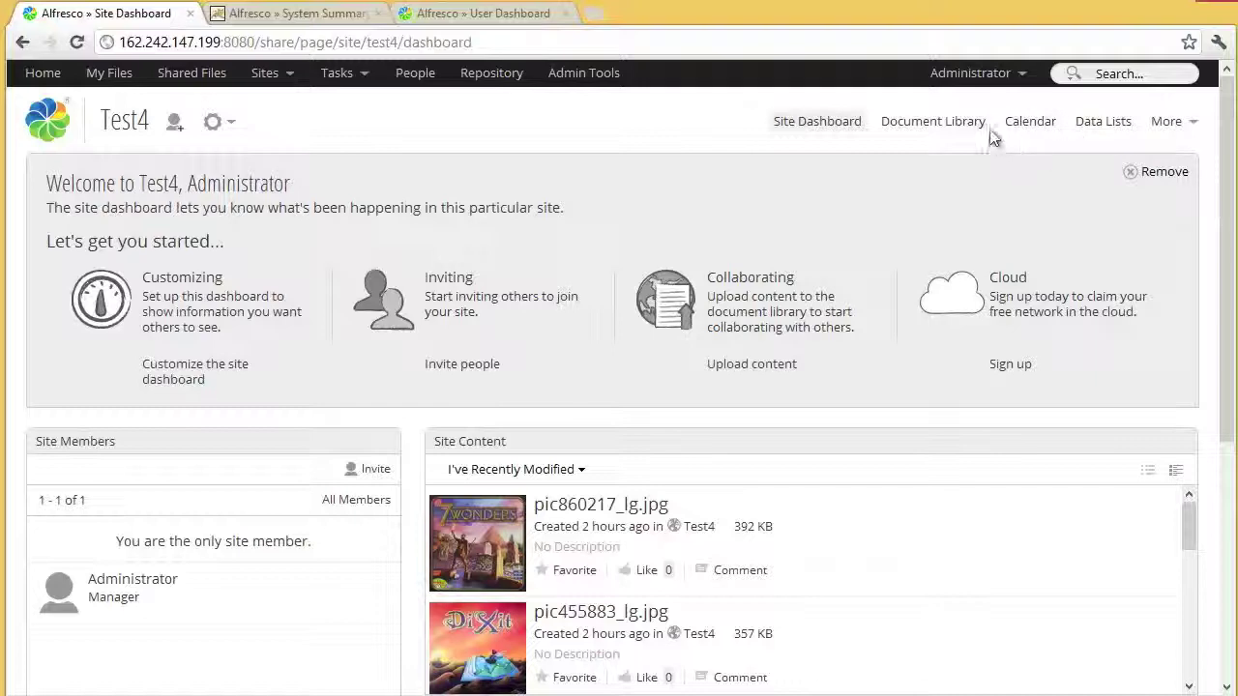
scroll(735, 145, "down", 1)
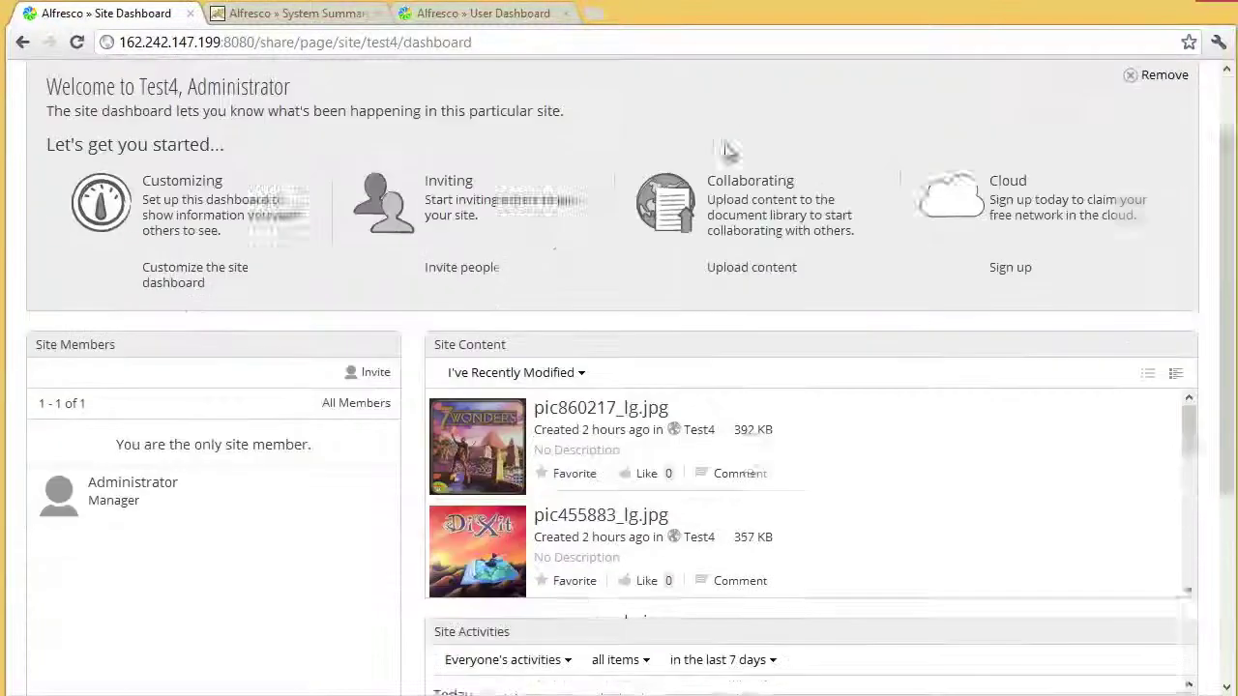
scroll(727, 150, "down", 5)
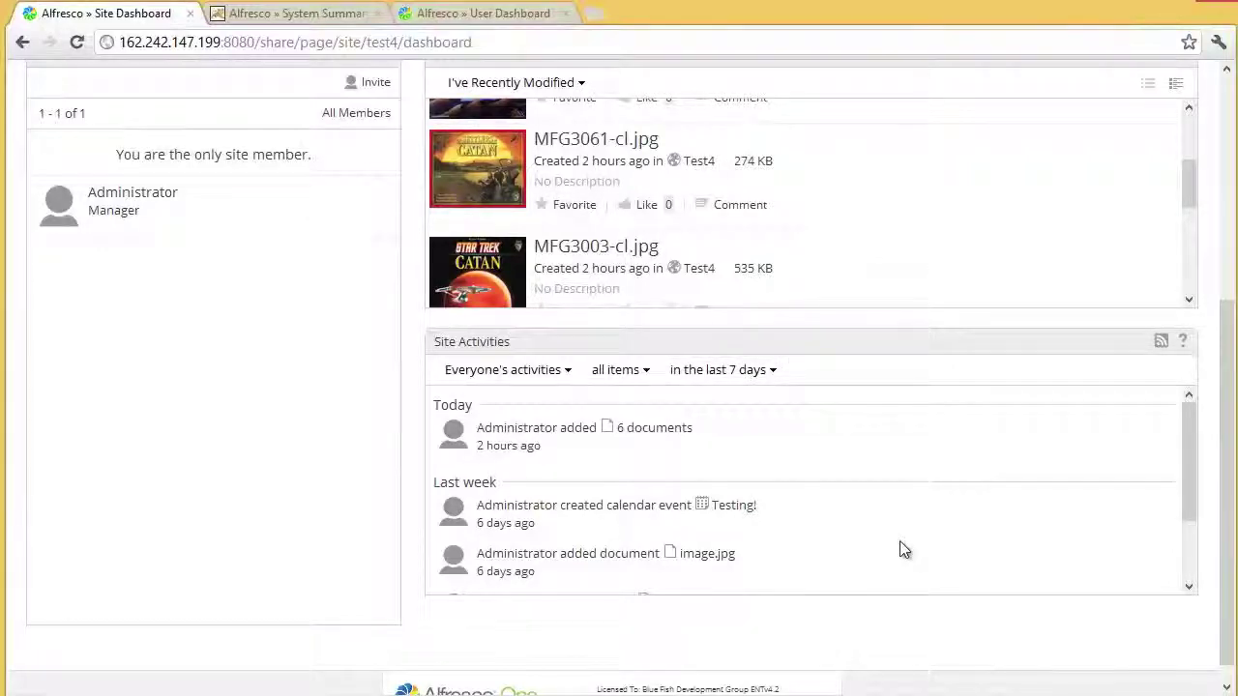
scroll(900, 544, "up", 5)
scroll(879, 429, "up", 3)
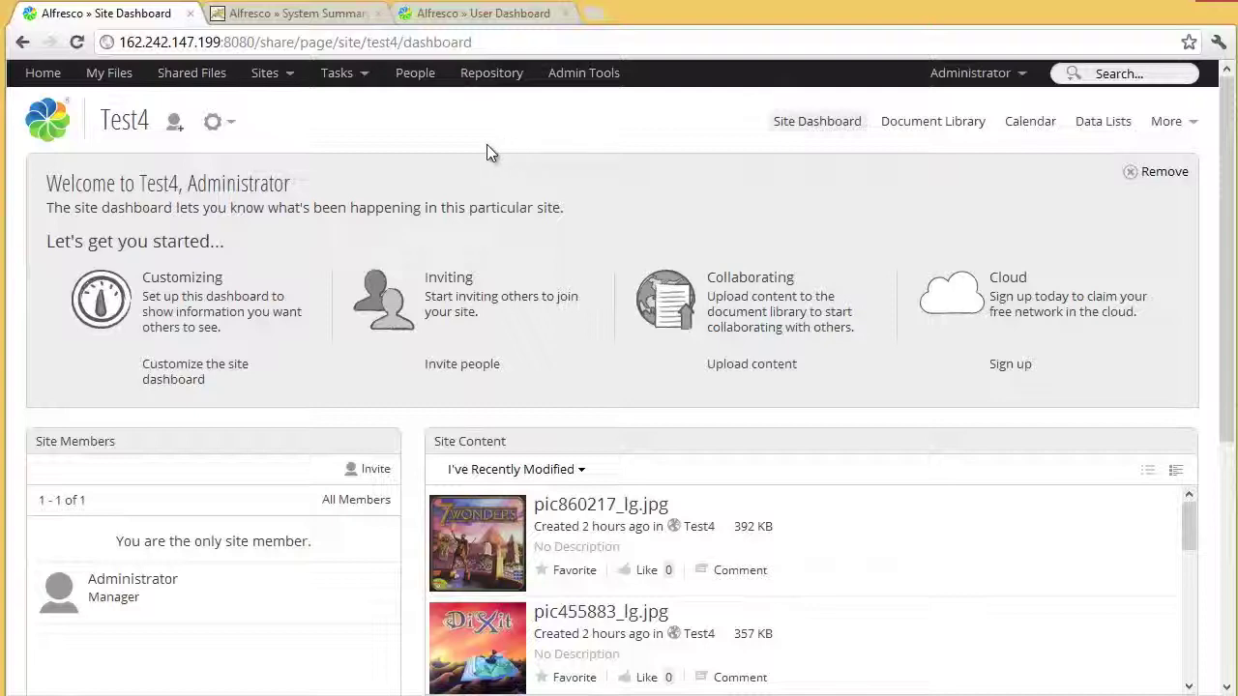
left_click(48, 76)
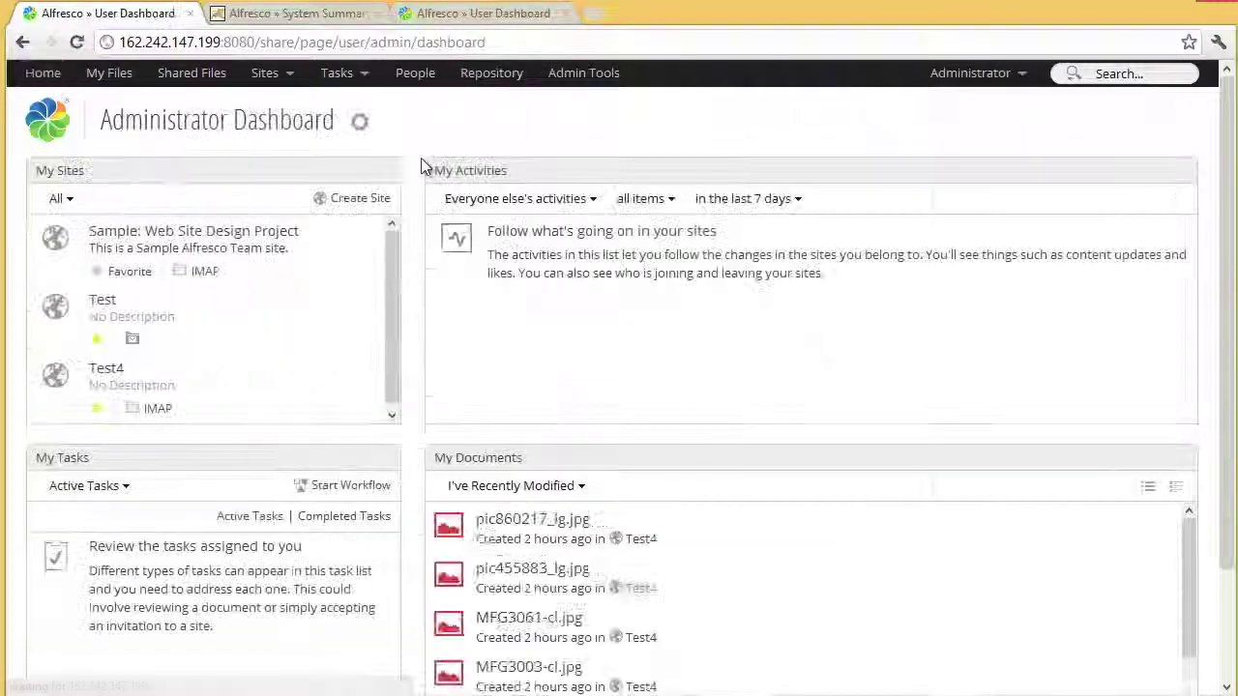